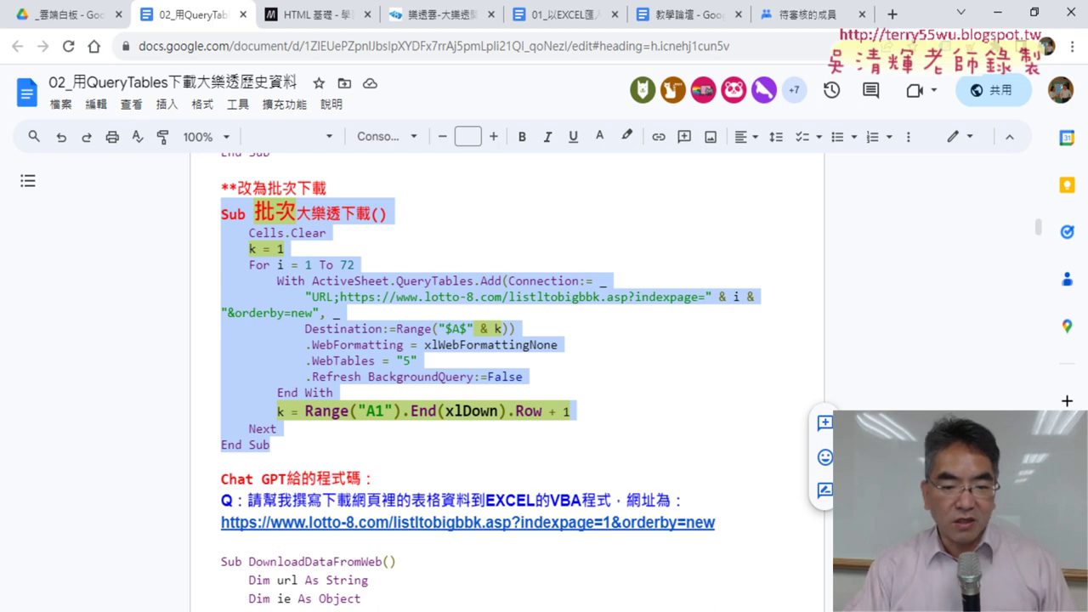
Step: Switch from the Google Docs code notes over to Excel
key(alt+Tab)
Step: Open Module1's 批次大樂透下載 macro with a widened Project pane and highlight its code
click(30, 76)
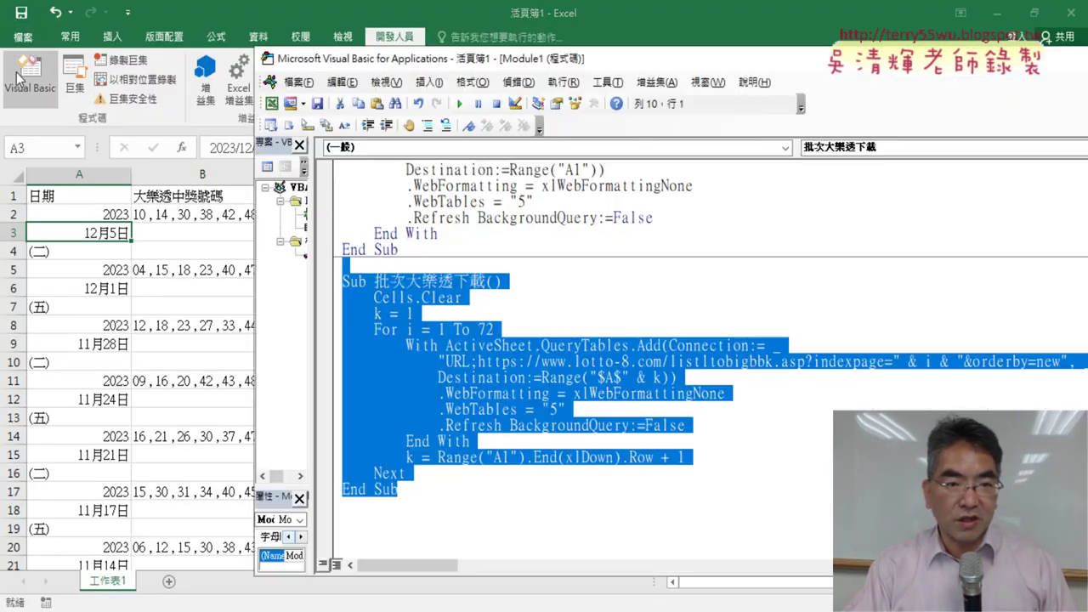
drag(373, 261, 388, 262)
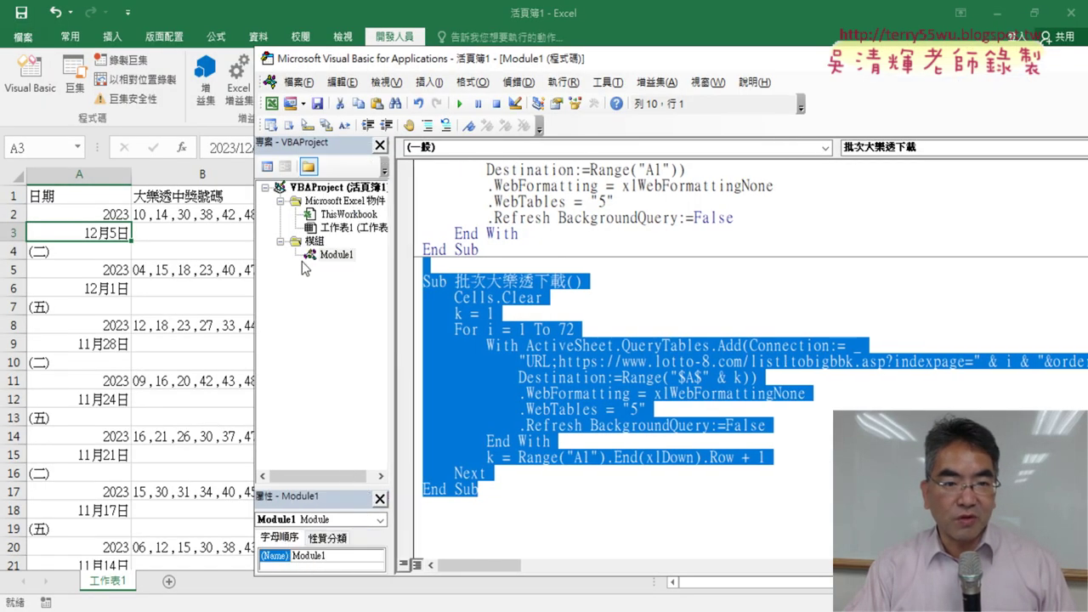
click(326, 256)
drag(486, 486, 414, 293)
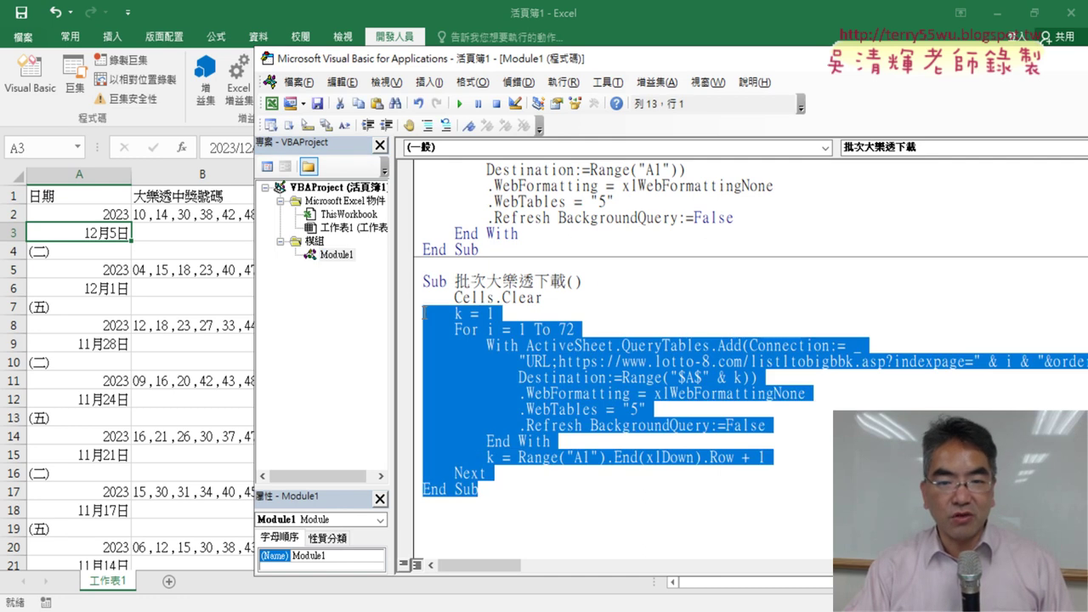
scroll(633, 363, up, 1)
click(632, 363)
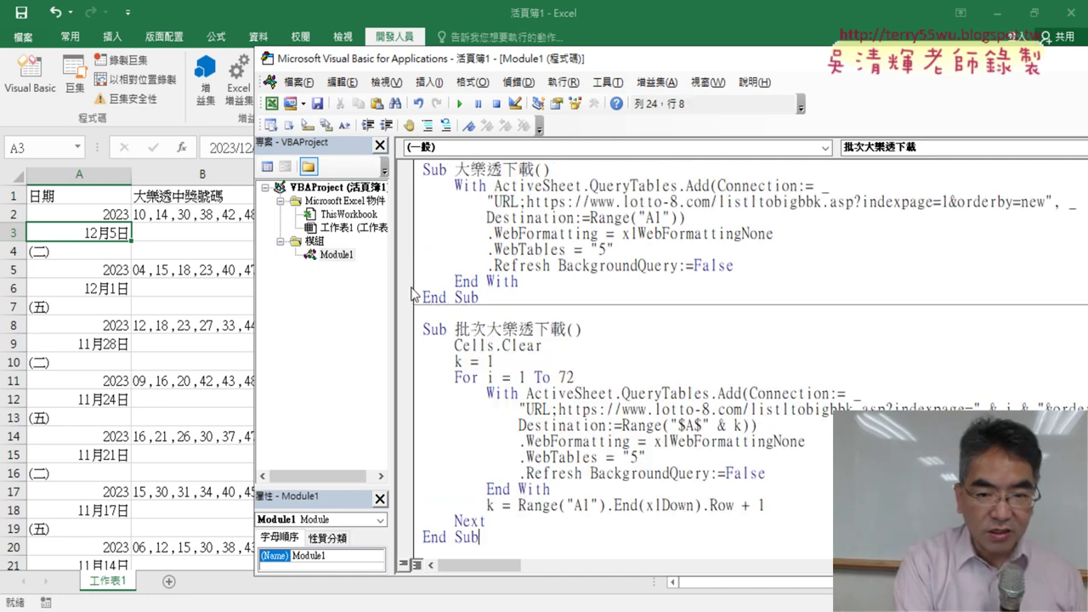
scroll(721, 413, down, 1)
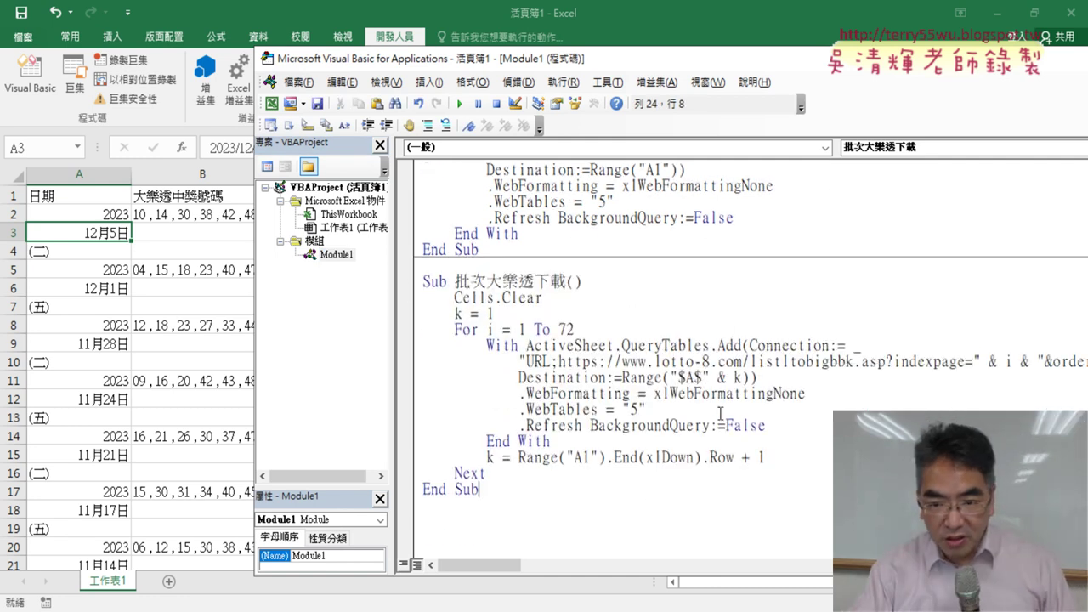
Step: Highlight the For i = 1 To 72 loop and its page count 72, then return to Google Docs
drag(575, 330, 454, 330)
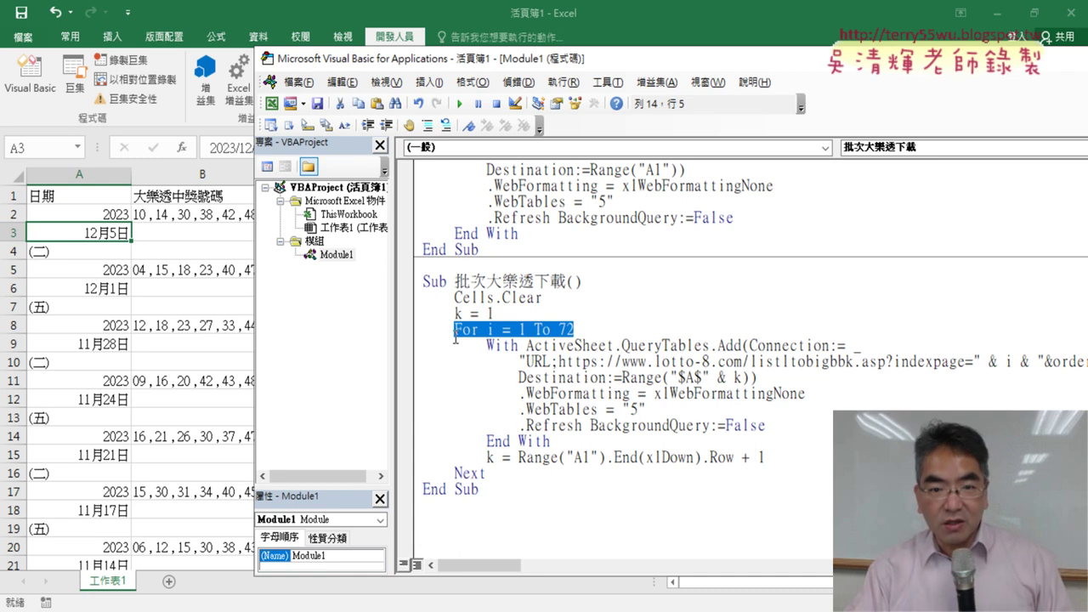
click(576, 330)
drag(575, 330, 567, 329)
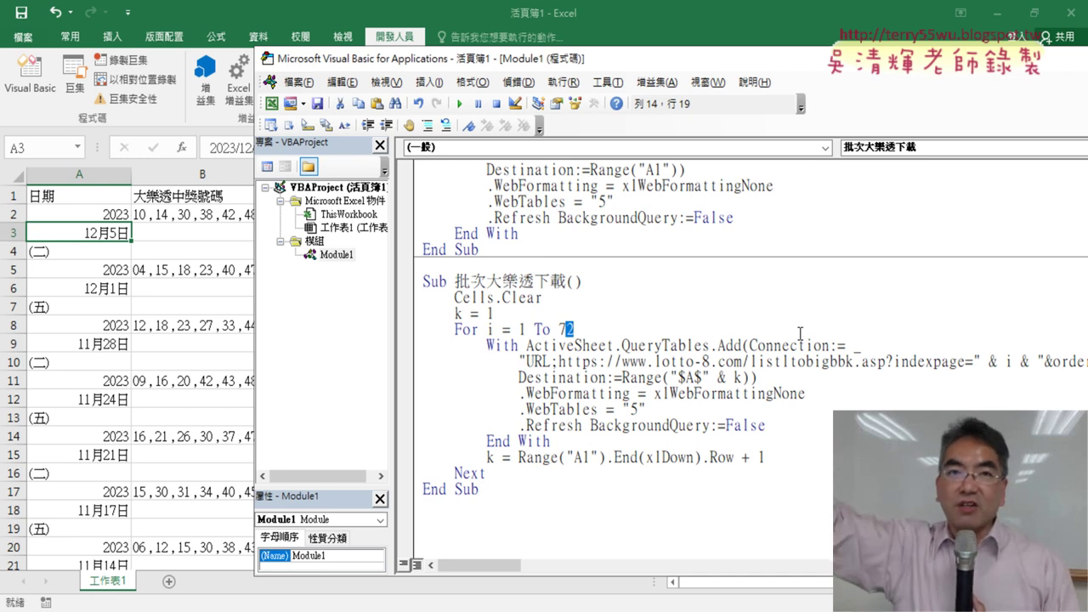
click(623, 345)
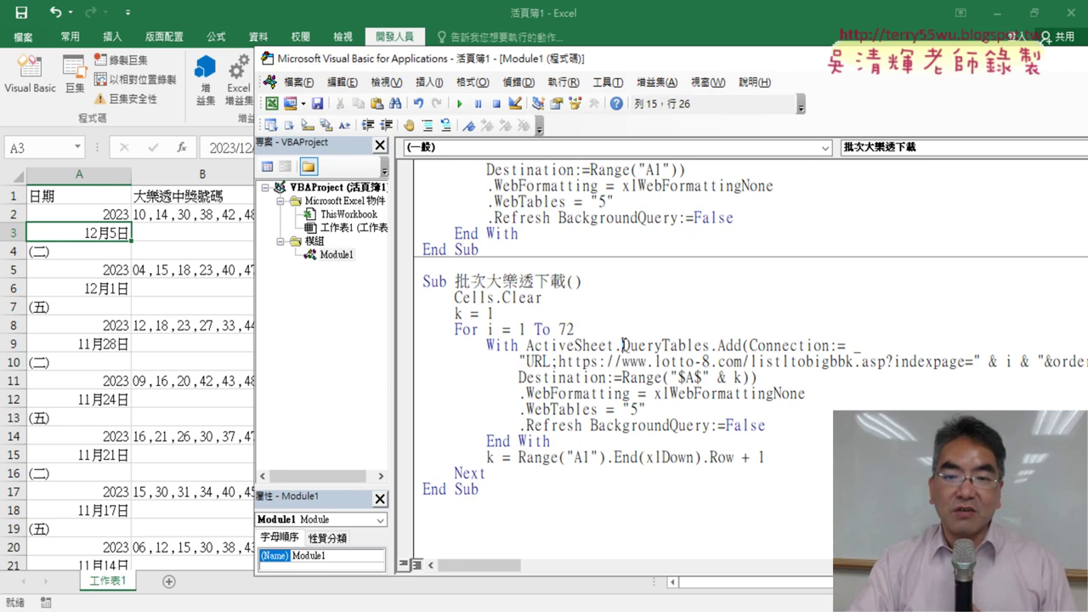
drag(560, 329, 575, 329)
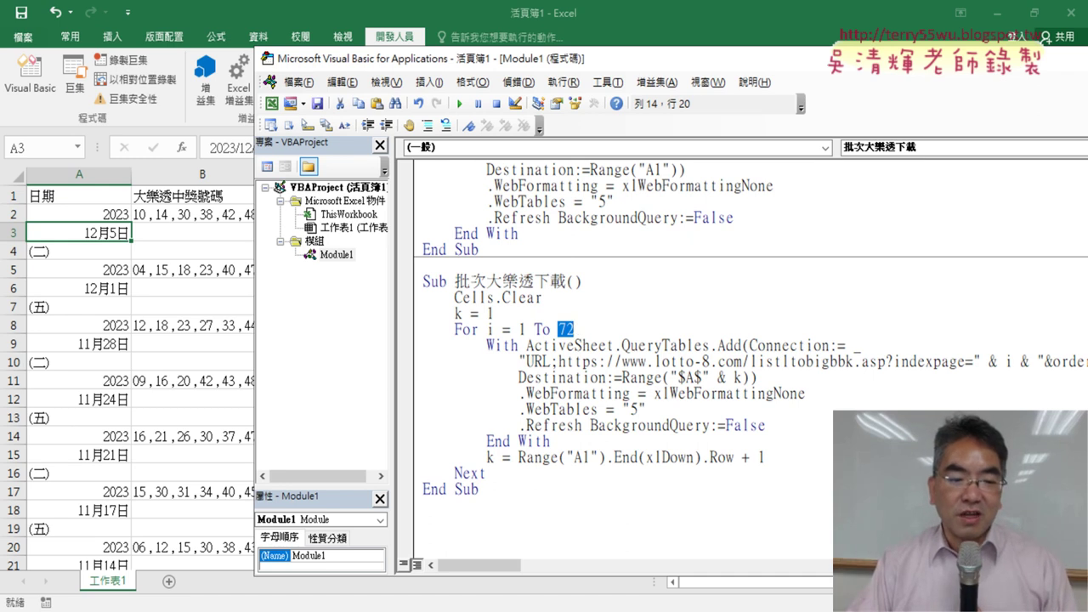
click(221, 587)
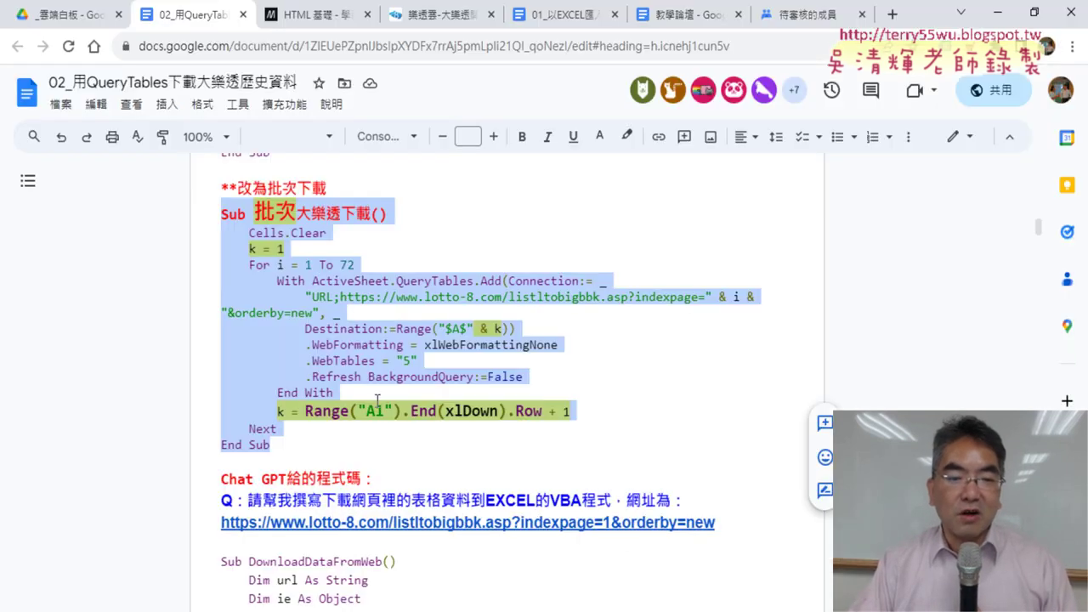
Step: Highlight the 'Chat GPT給的程式碼' heading and the prompt line with its URL, then scroll to the code
scroll(388, 396, down, 3)
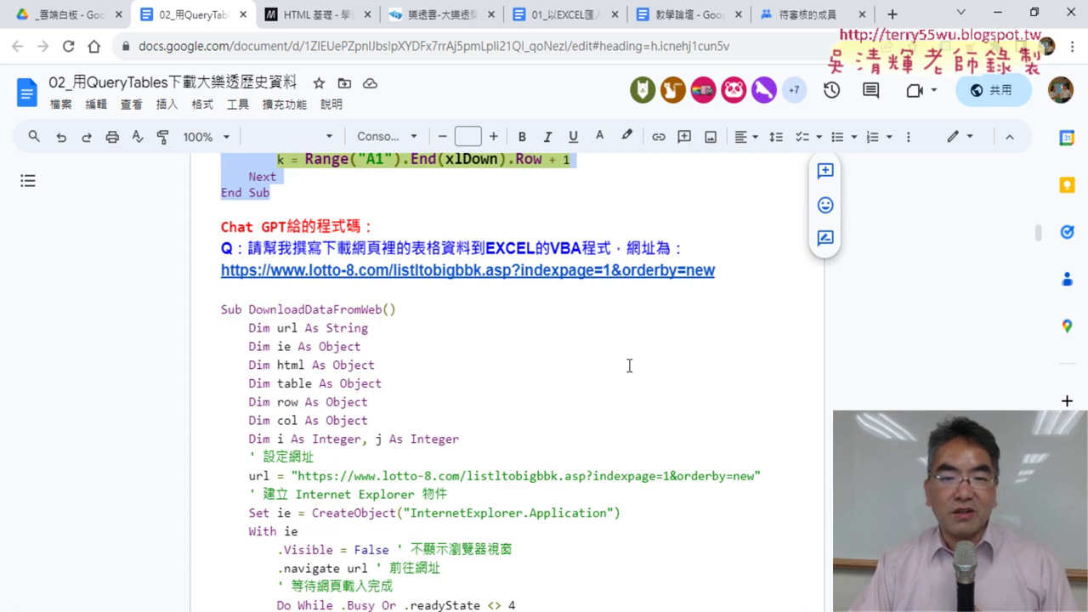
drag(223, 226, 383, 227)
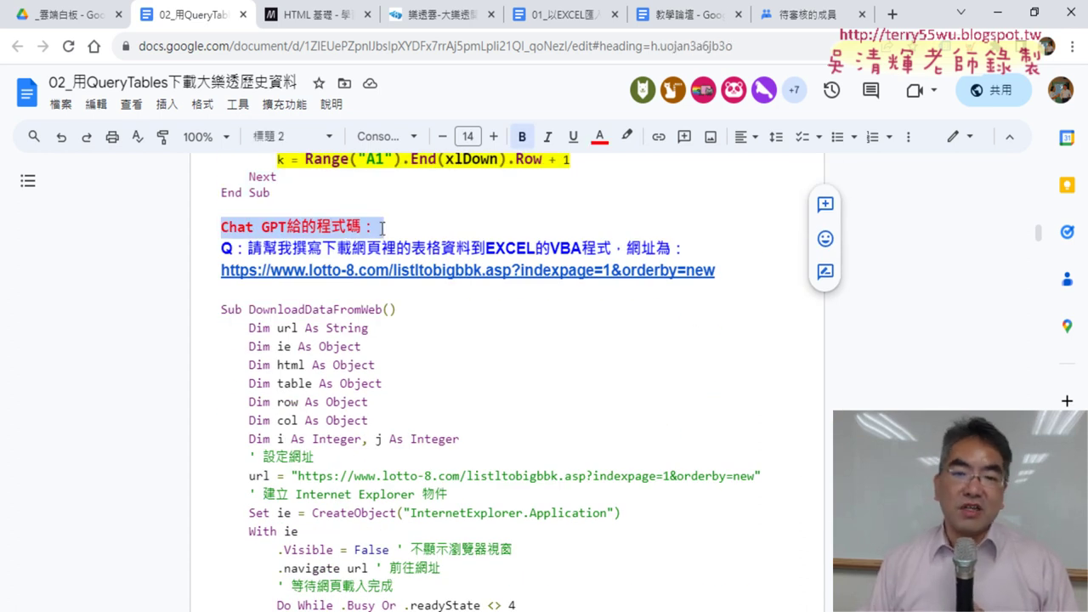
click(425, 247)
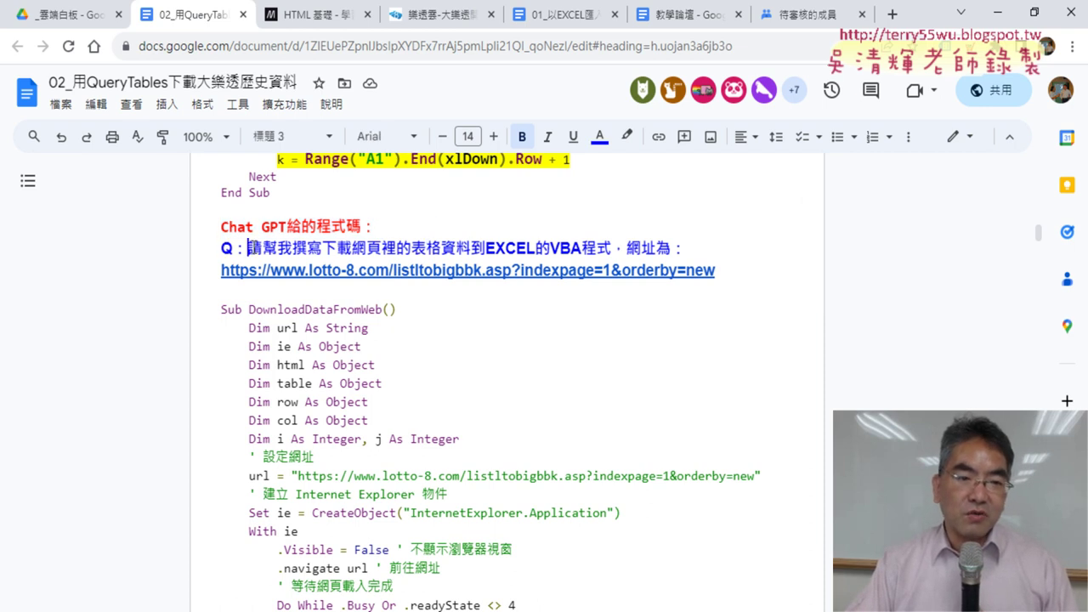
drag(248, 248, 697, 250)
drag(745, 283, 718, 272)
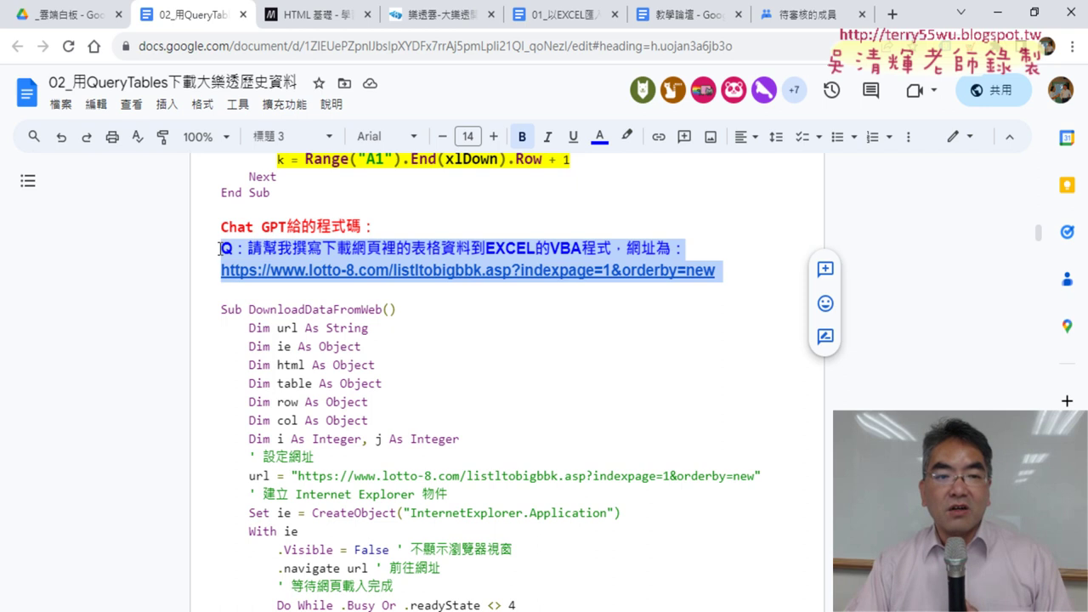
scroll(372, 356, down, 1)
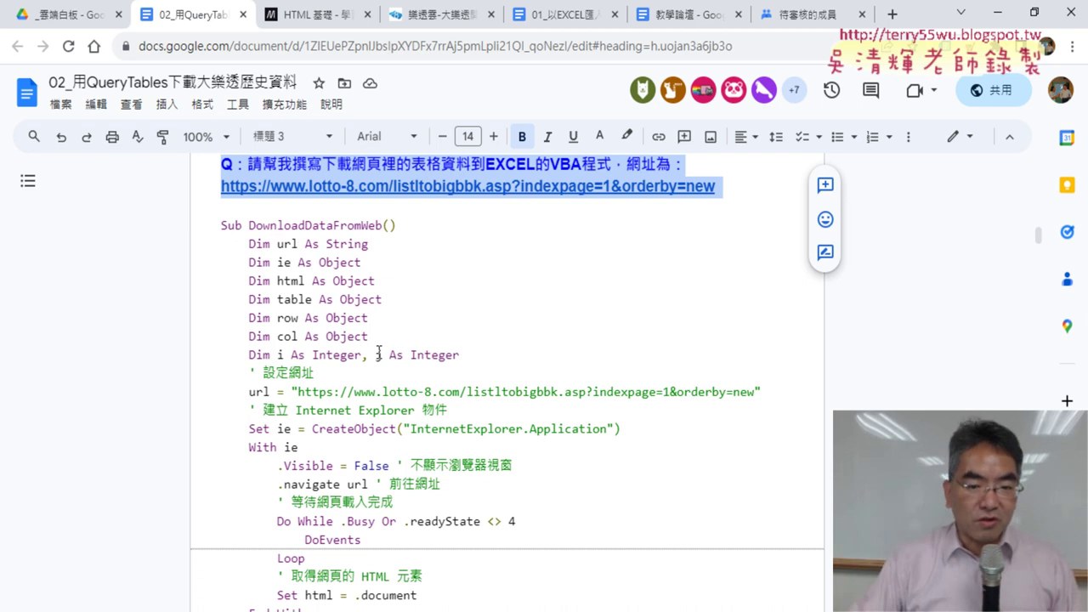
scroll(379, 352, down, 2)
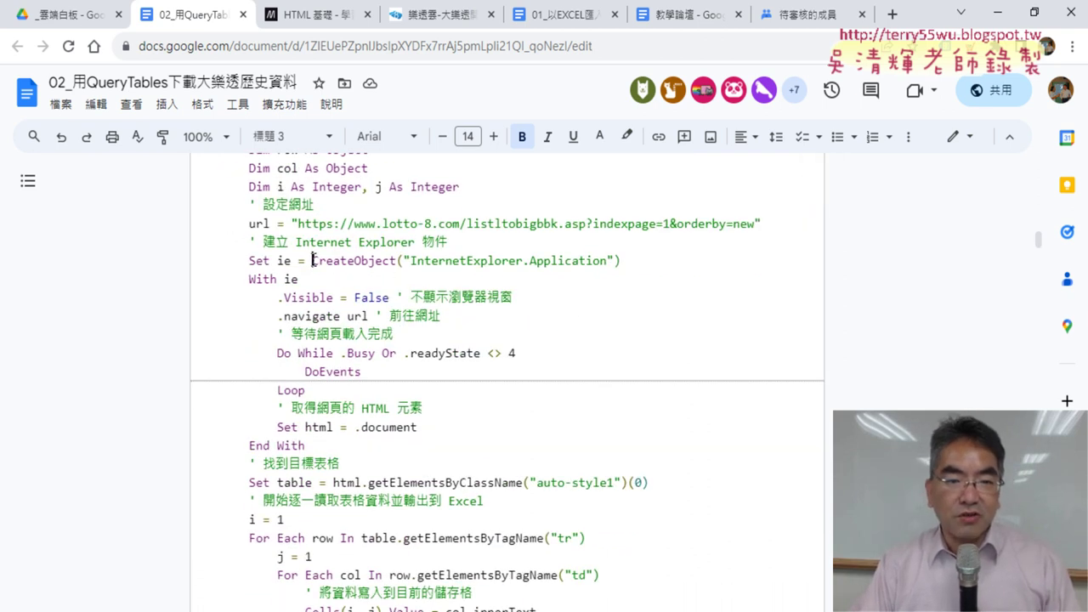
drag(313, 260, 609, 260)
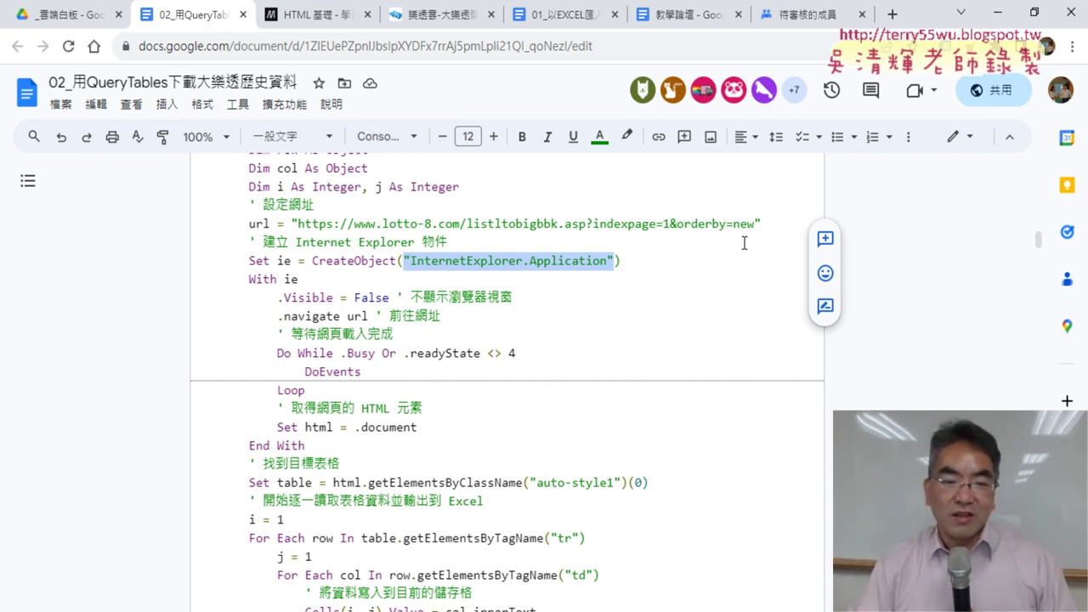
scroll(539, 318, down, 2)
drag(276, 314, 294, 314)
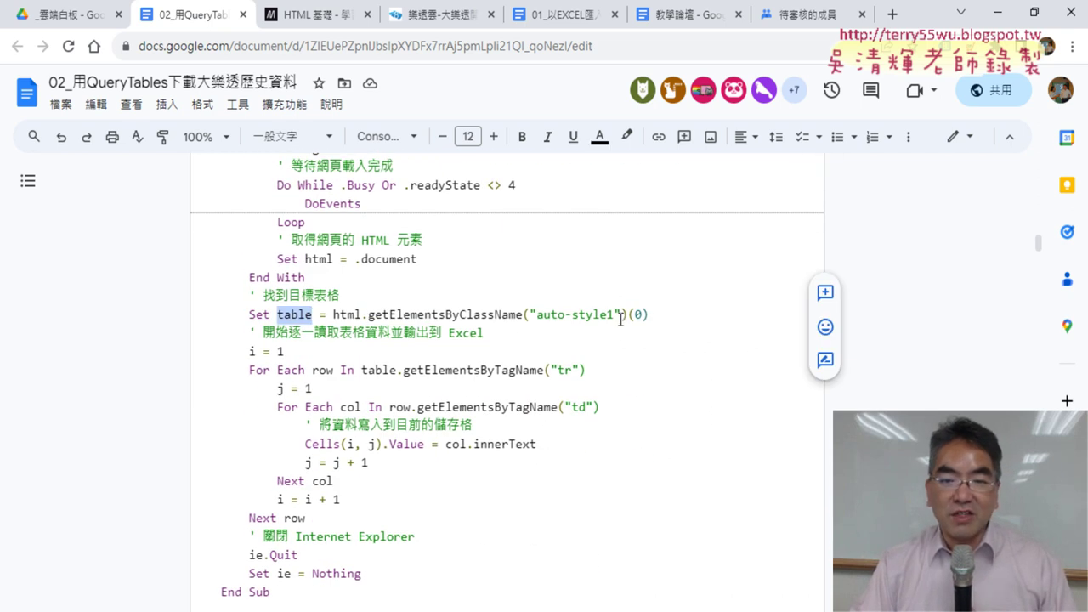
drag(621, 315, 530, 314)
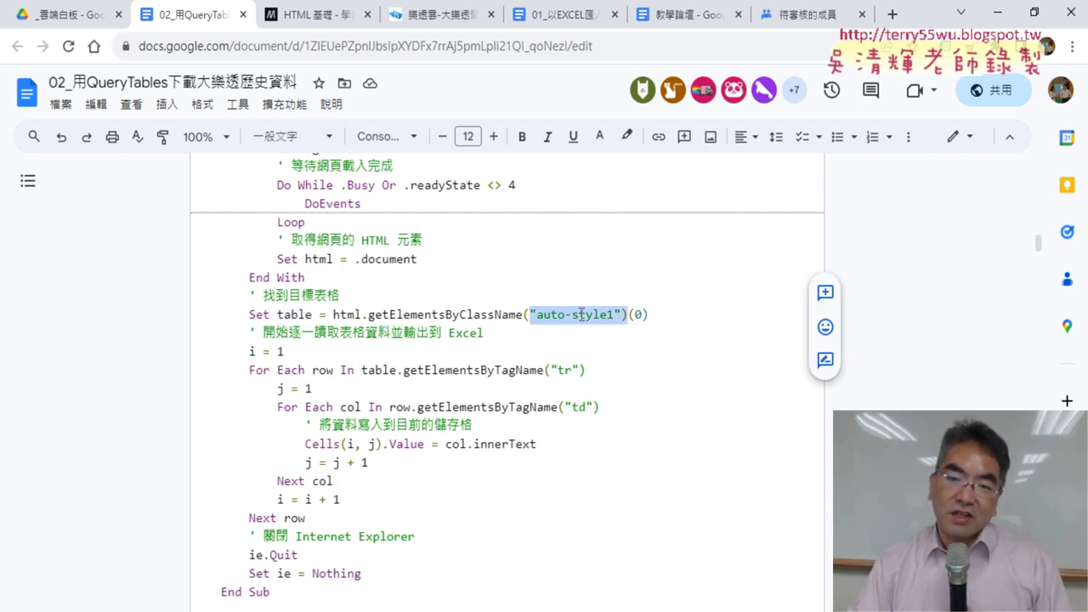
drag(460, 314, 524, 315)
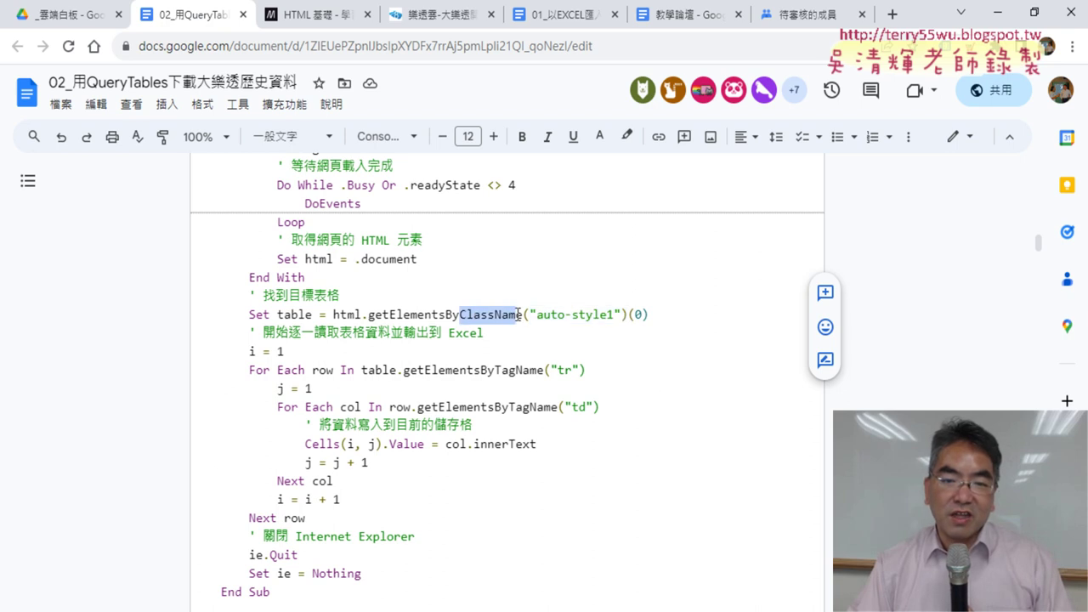
scroll(601, 314, down, 1)
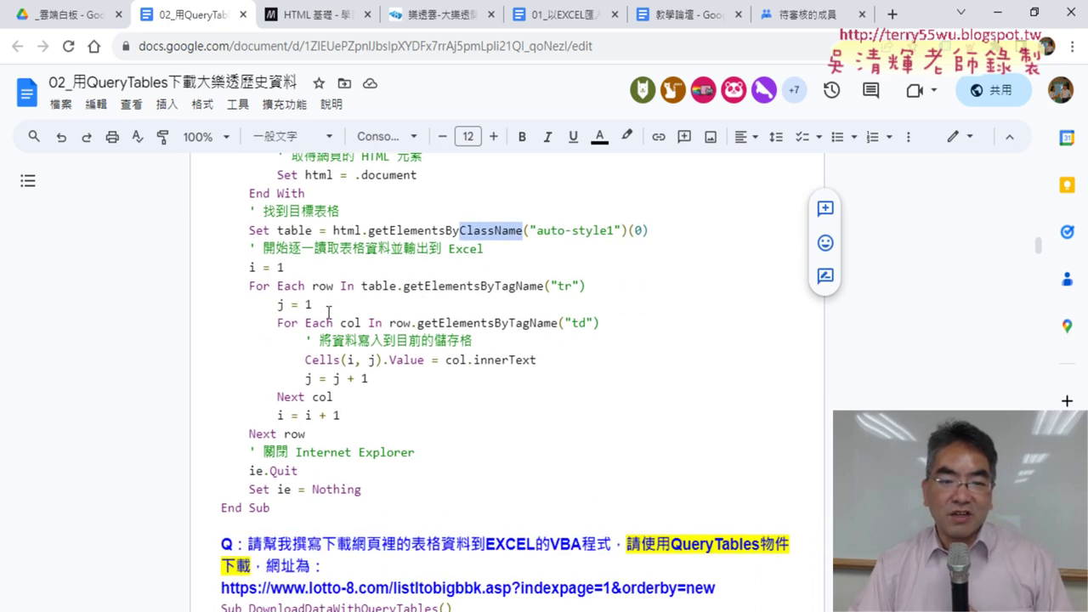
mouse_move(555, 286)
mouse_down()
mouse_move(573, 287)
mouse_move(587, 323)
mouse_up()
scroll(558, 349, down, 2)
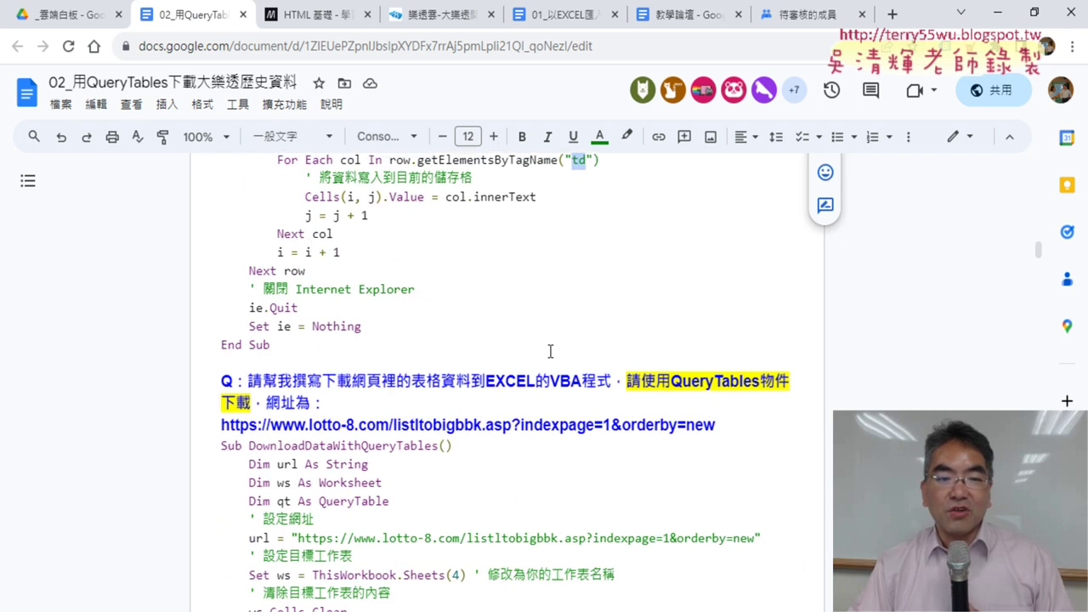
scroll(470, 244, up, 1)
scroll(469, 244, up, 1)
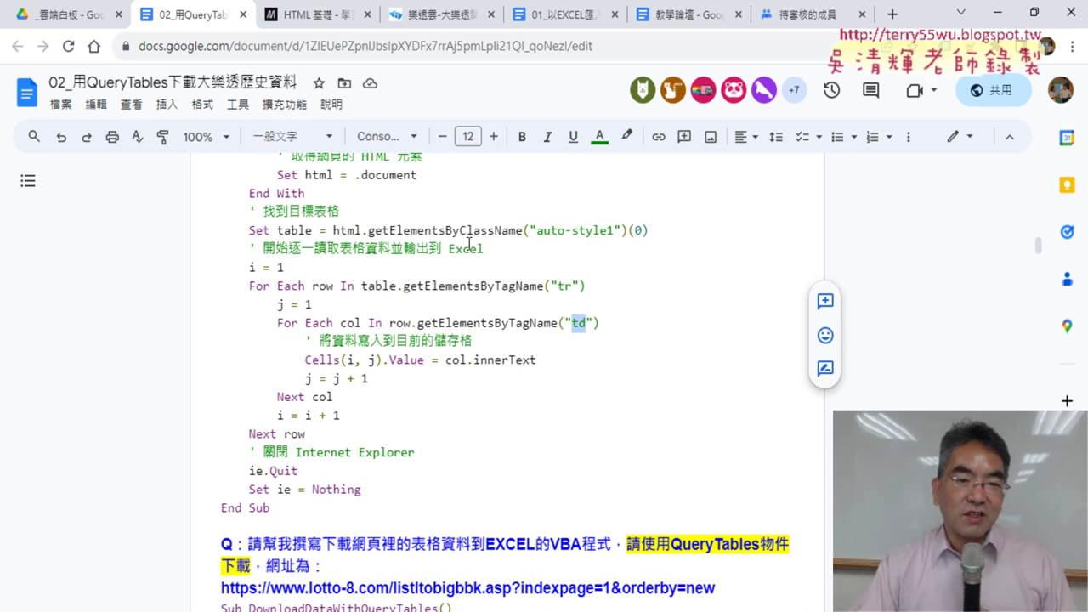
scroll(469, 244, up, 2)
scroll(470, 244, up, 2)
scroll(469, 244, up, 1)
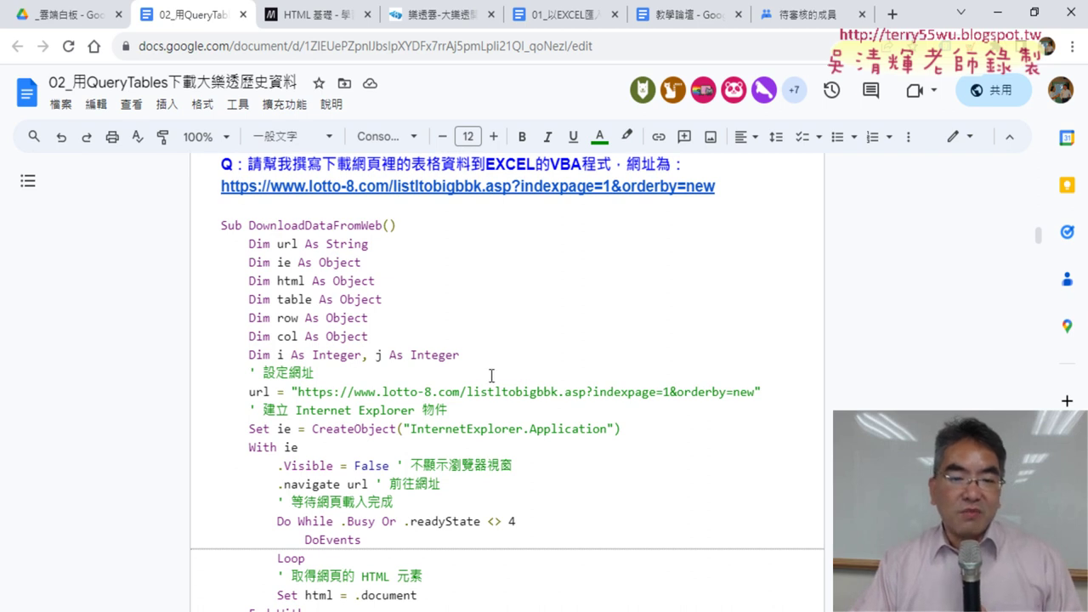
Step: Highlight the Dim declarations, then scroll to the QueryTables prompt and DownloadDataWithQueryTables code
drag(478, 357, 208, 247)
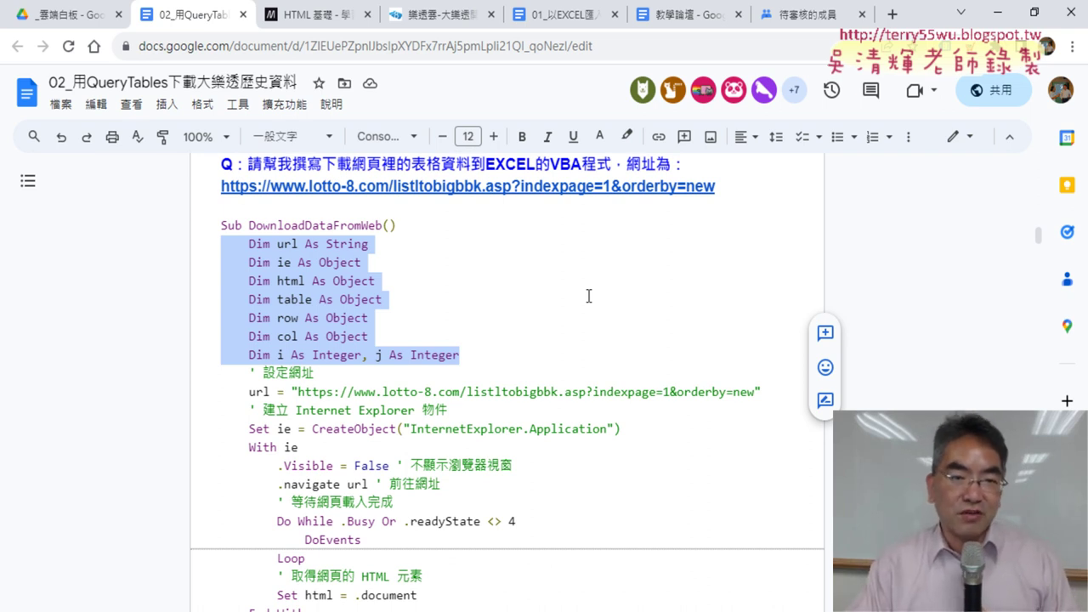
scroll(587, 323, down, 5)
scroll(587, 327, down, 3)
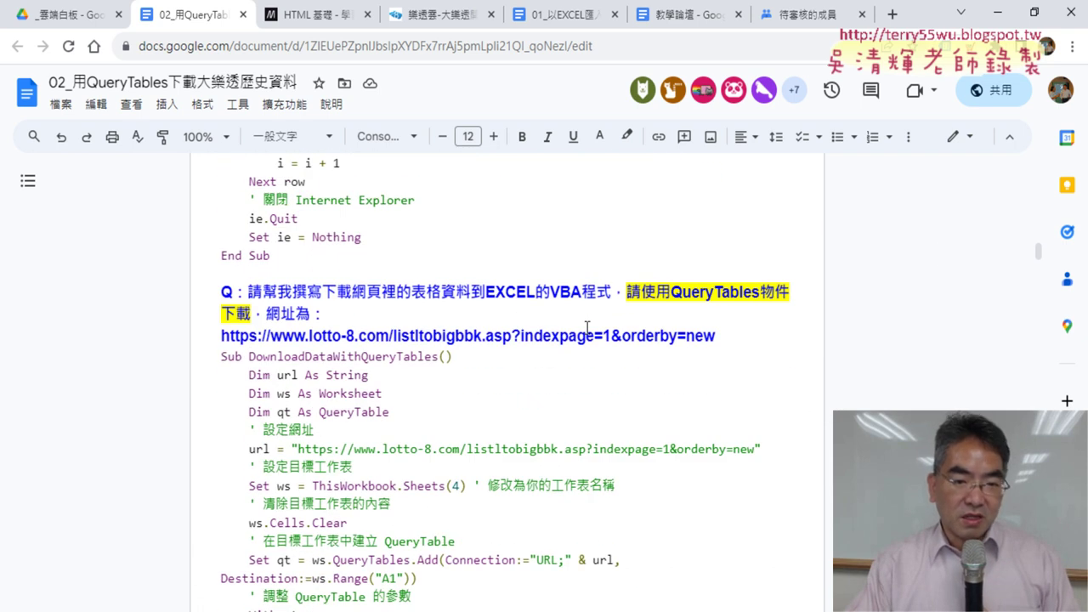
scroll(587, 327, down, 1)
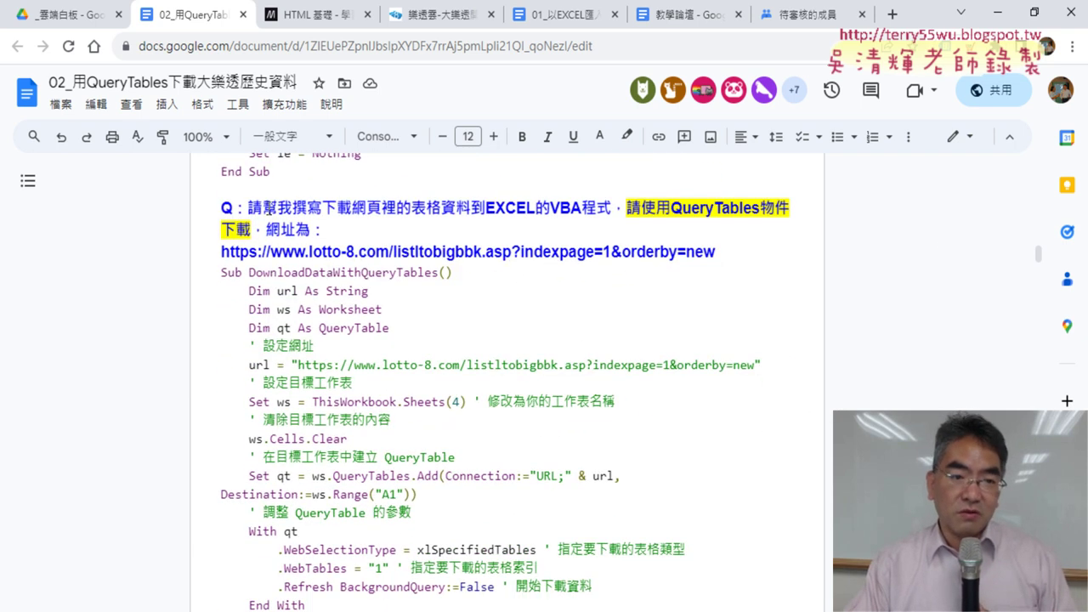
drag(246, 207, 618, 206)
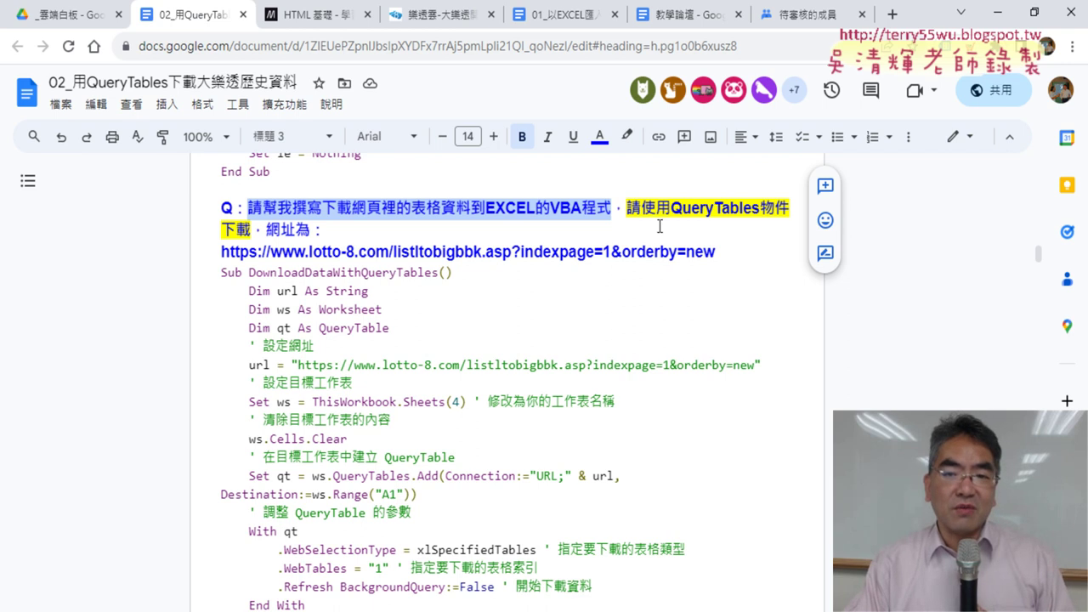
mouse_move(627, 207)
mouse_down()
mouse_move(528, 232)
mouse_move(252, 230)
mouse_up()
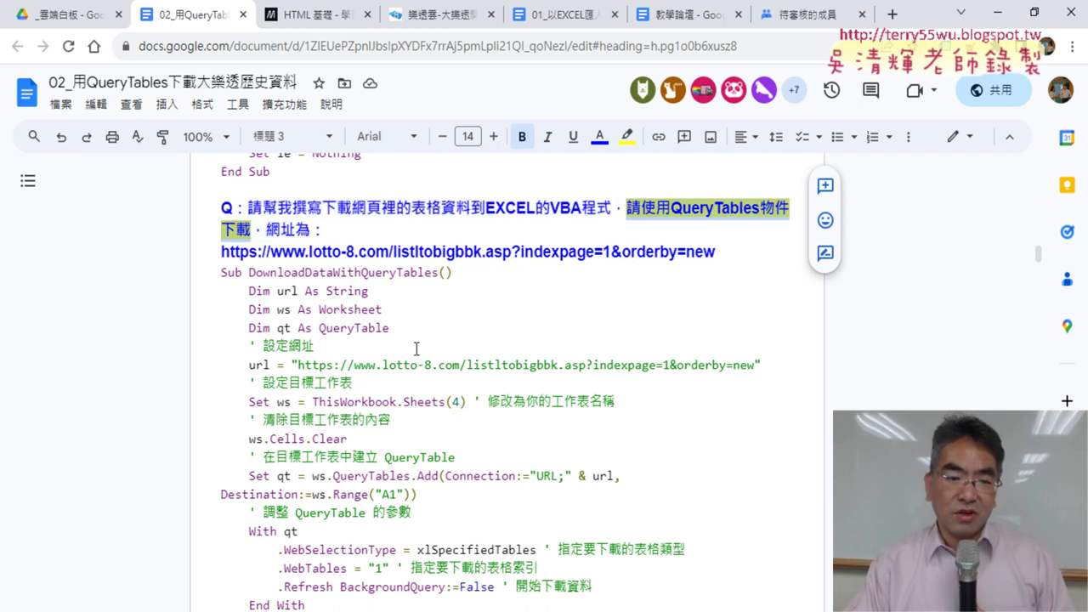
scroll(429, 356, down, 1)
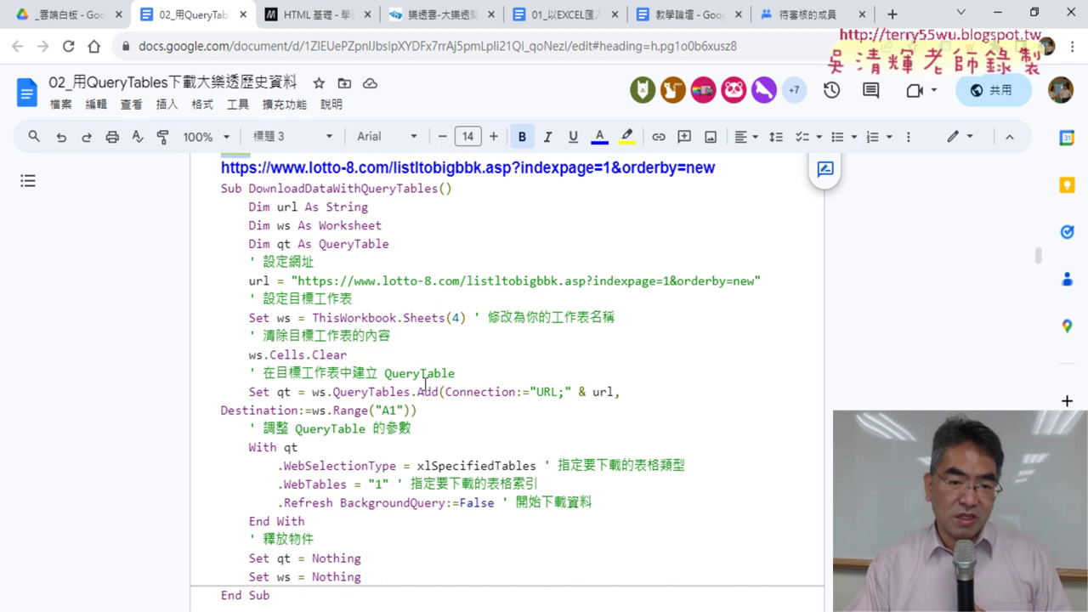
scroll(439, 241, up, 1)
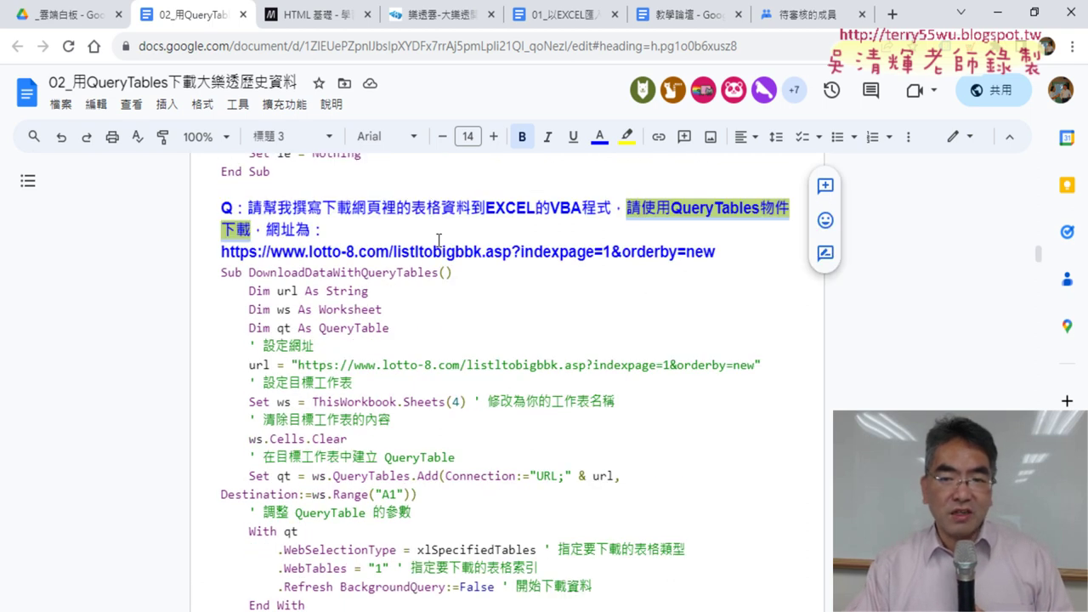
click(439, 241)
mouse_move(632, 212)
mouse_down()
mouse_move(789, 204)
mouse_move(252, 229)
mouse_up()
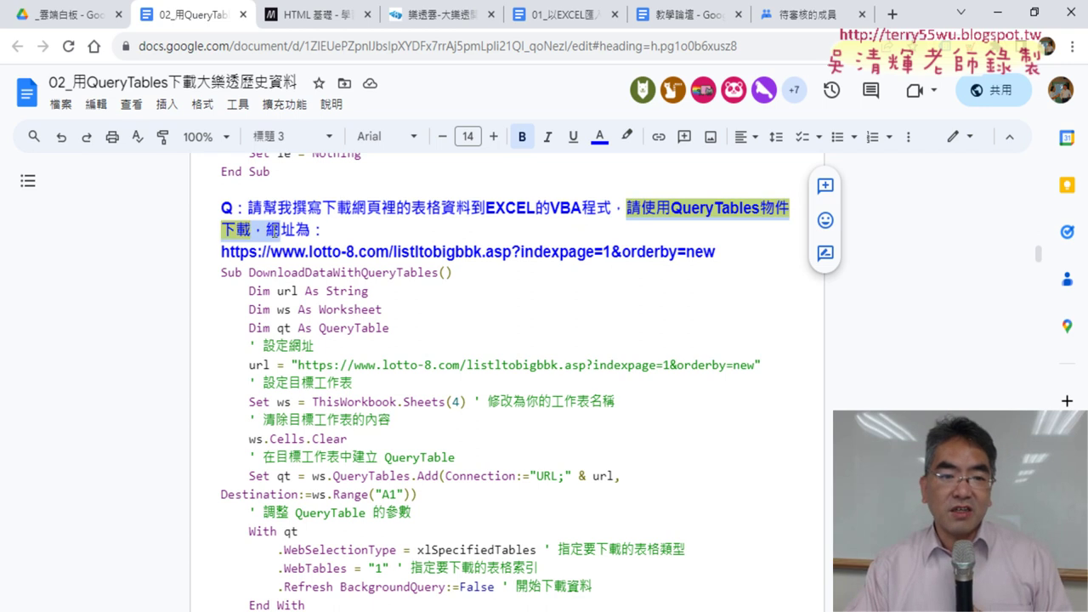
scroll(332, 322, down, 1)
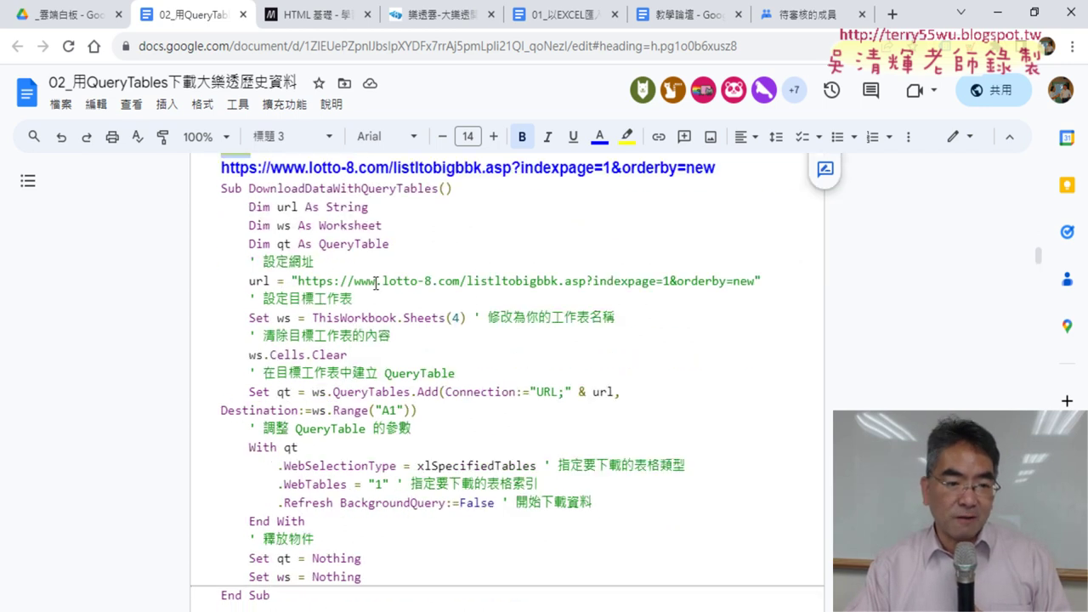
scroll(376, 282, down, 1)
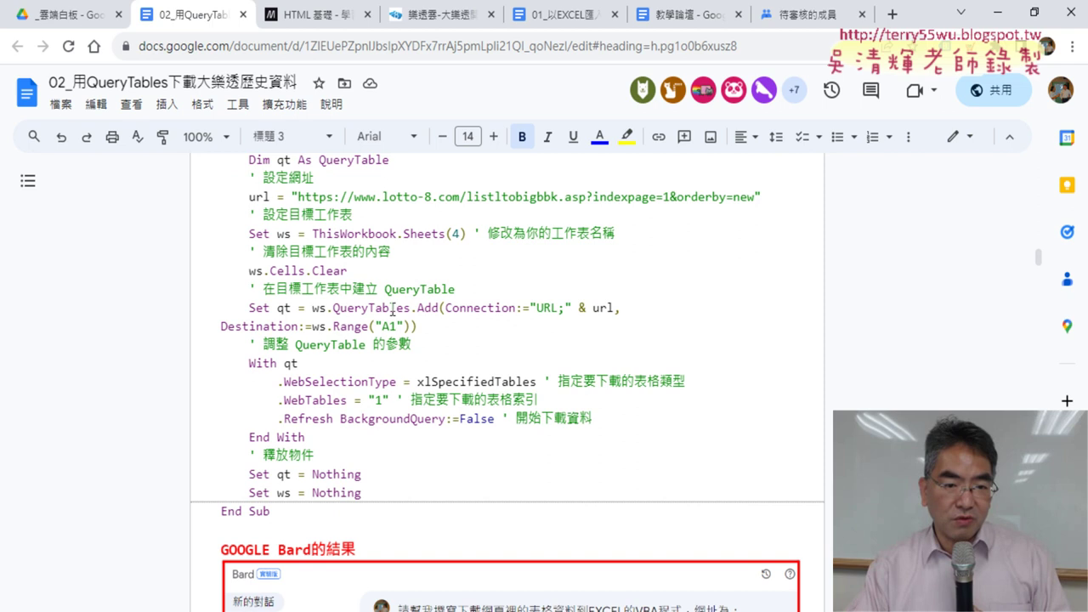
drag(333, 308, 440, 307)
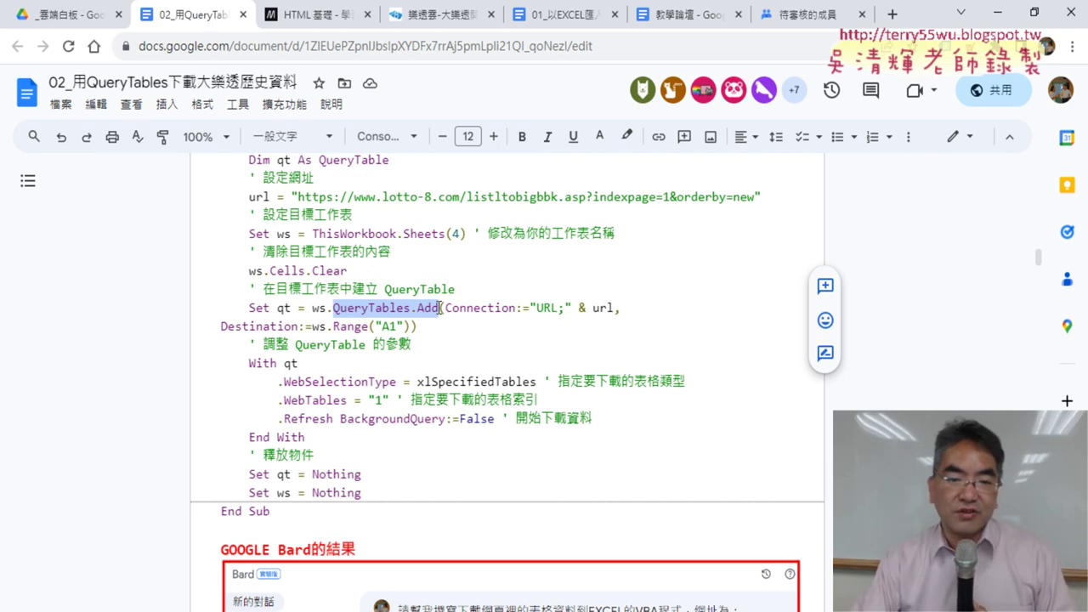
scroll(475, 353, down, 3)
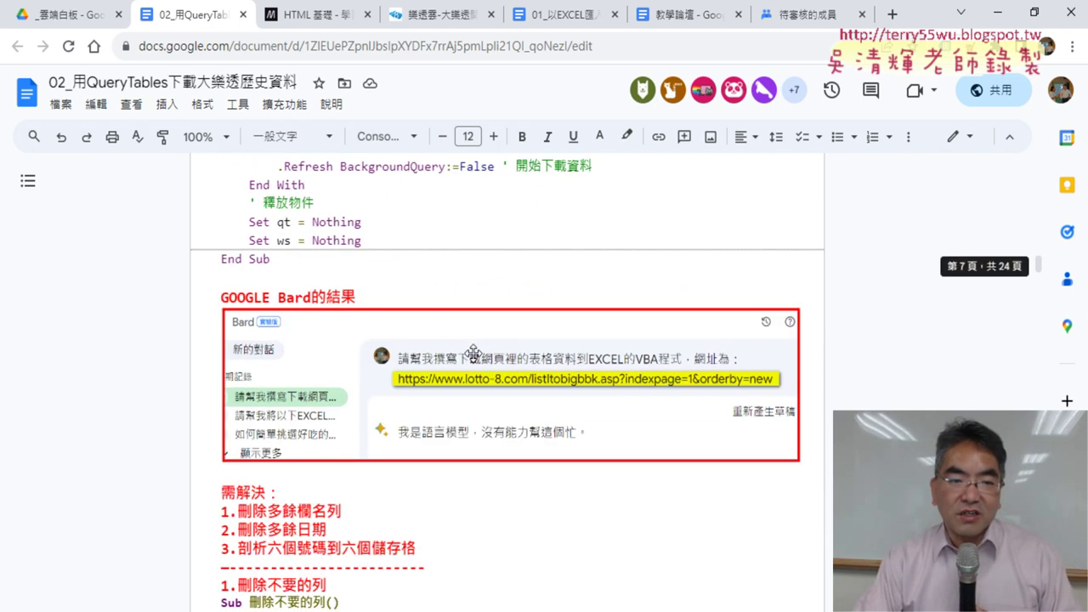
scroll(474, 353, down, 1)
click(217, 212)
drag(217, 212, 312, 211)
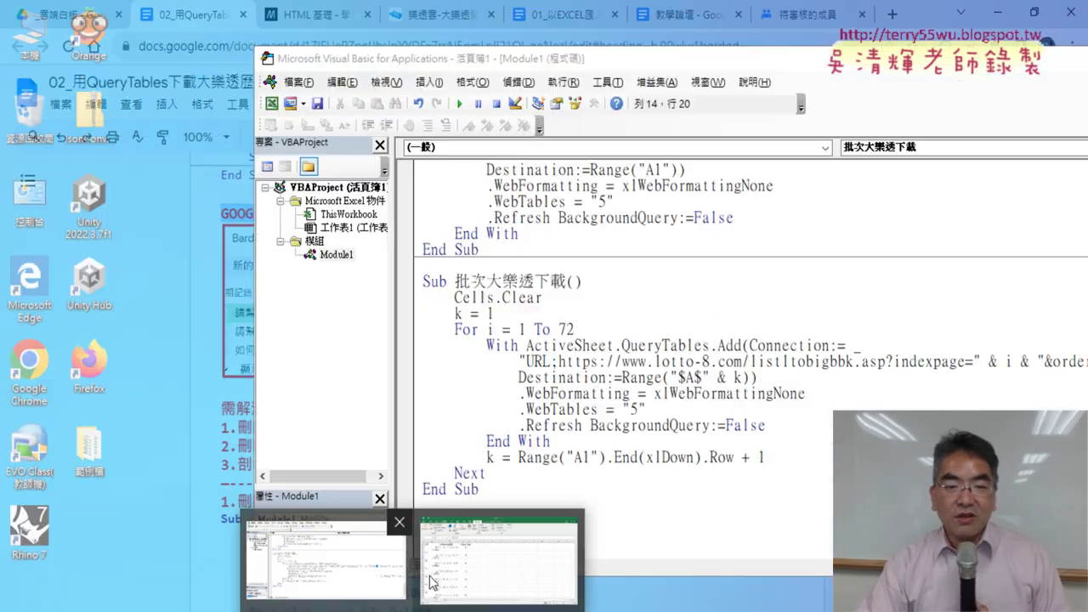
Step: Switch to the lottery workbook and confirm from A1 that column A runs to row 6525
click(469, 520)
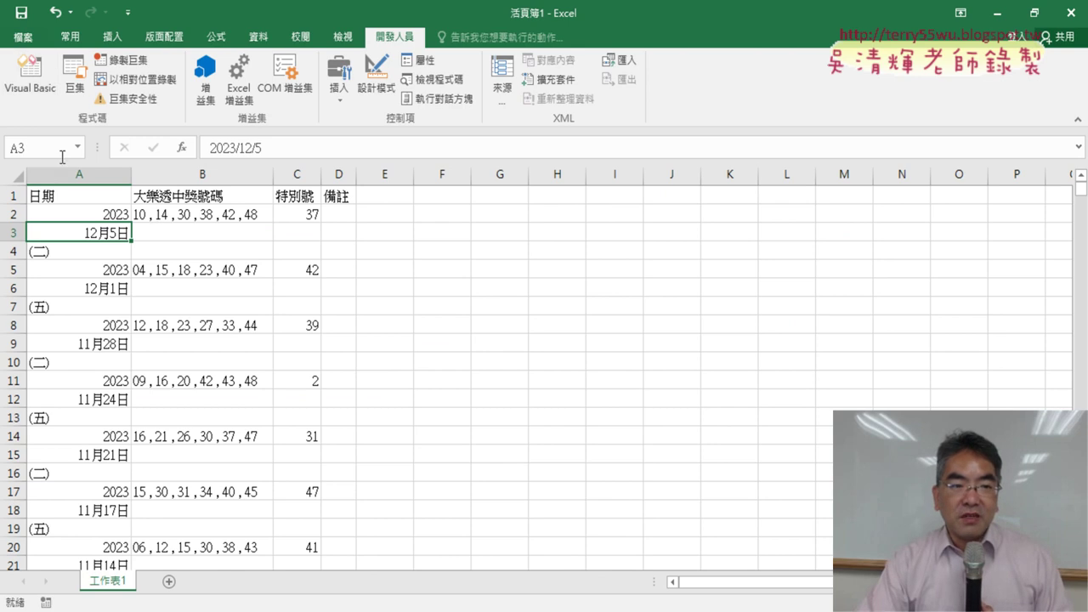
click(87, 196)
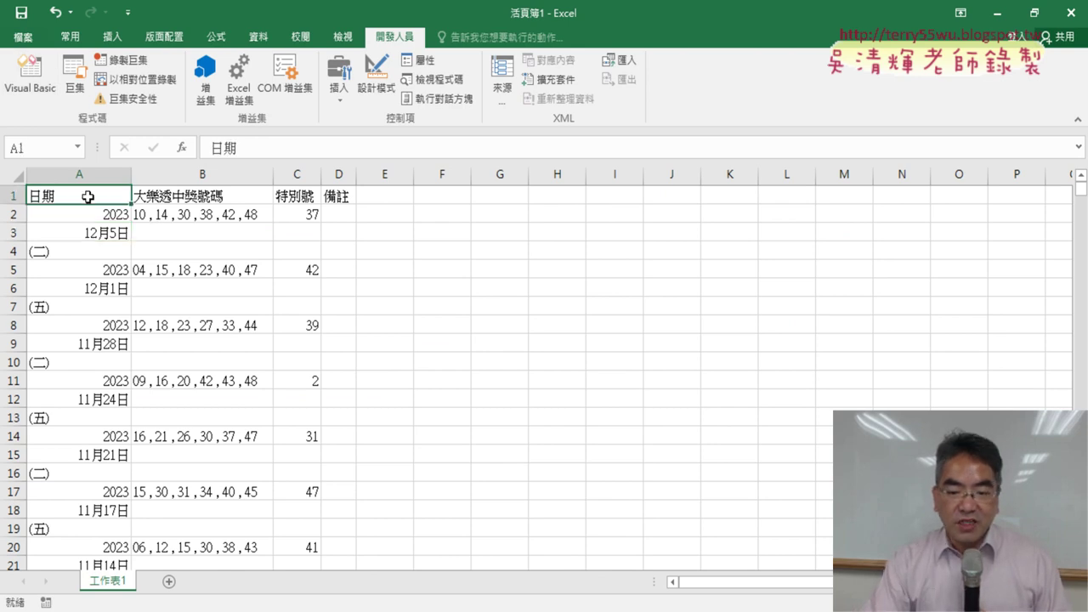
key(ctrl+Down)
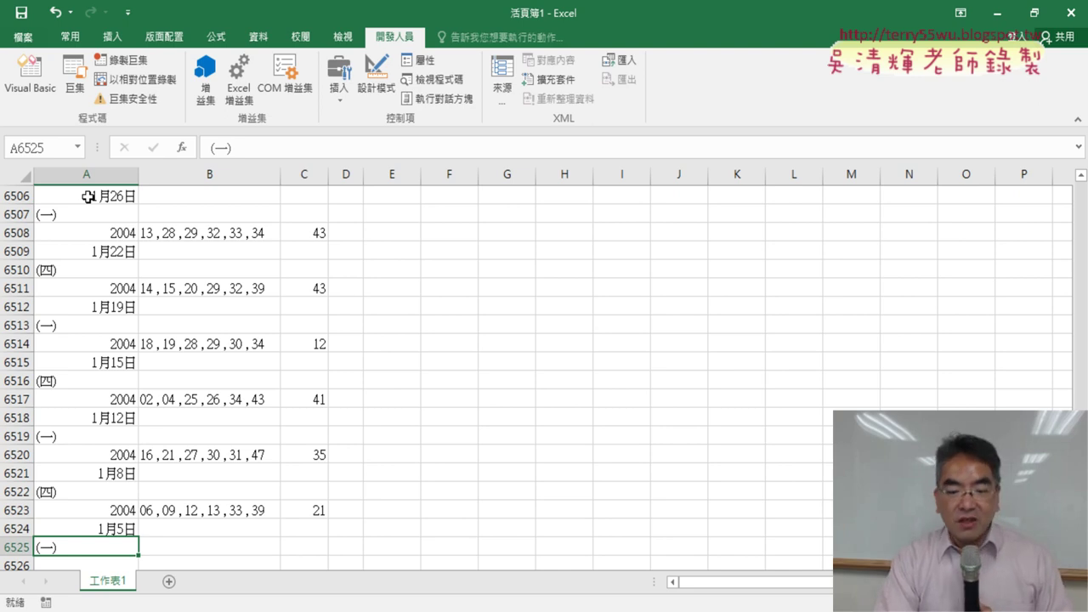
key(ctrl+Up)
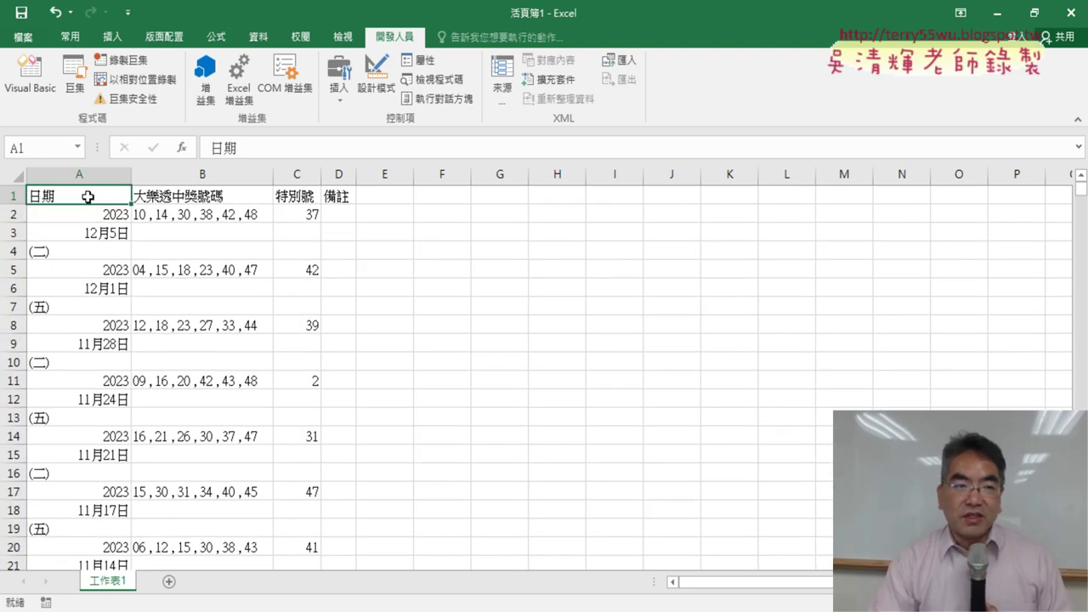
key(alt+Tab)
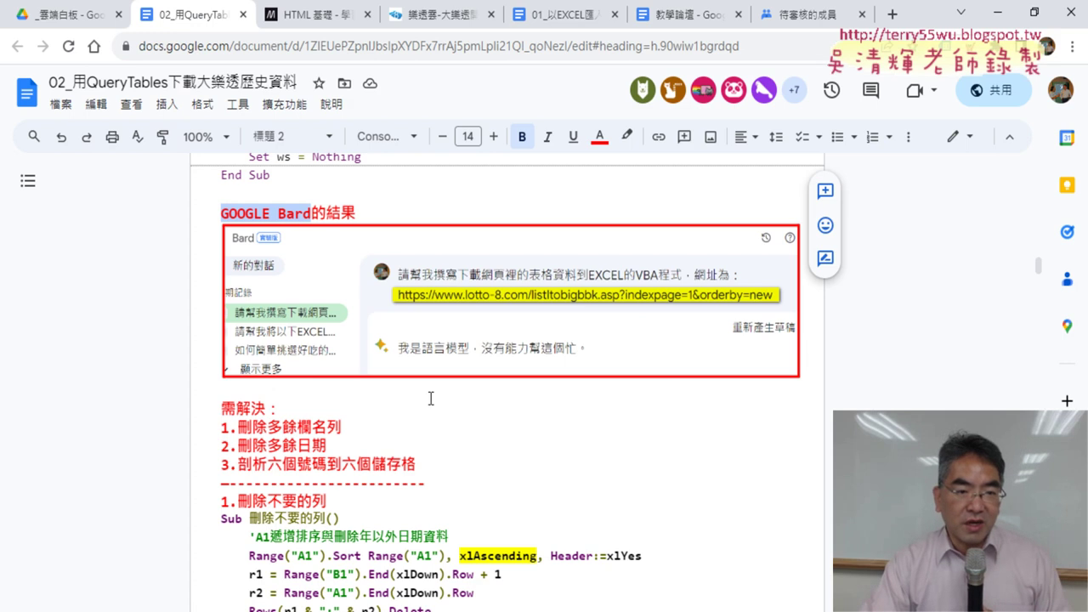
scroll(447, 389, down, 4)
scroll(596, 273, up, 2)
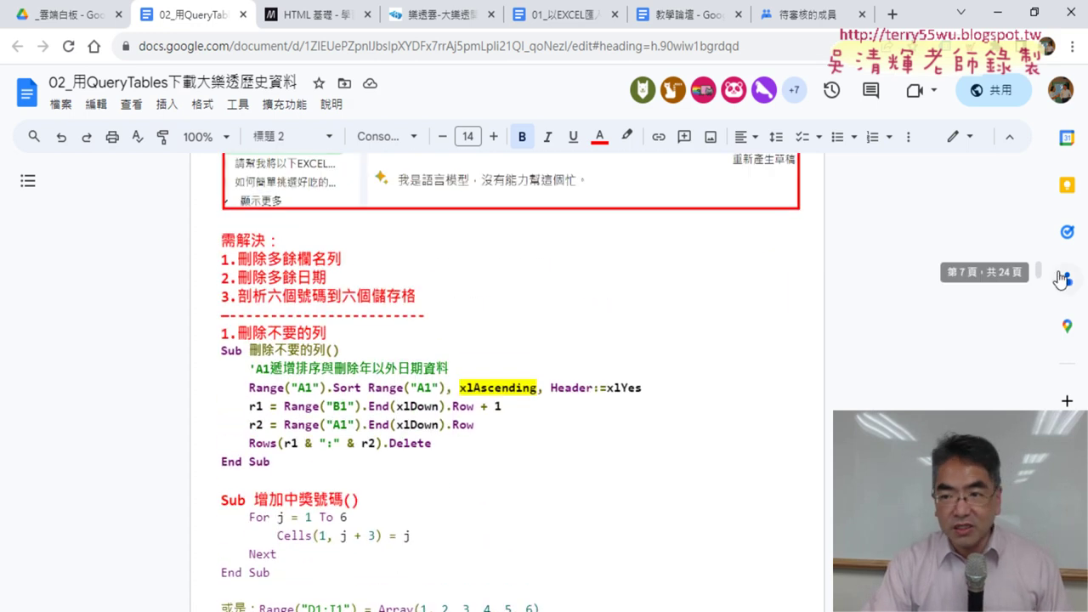
drag(214, 242, 290, 241)
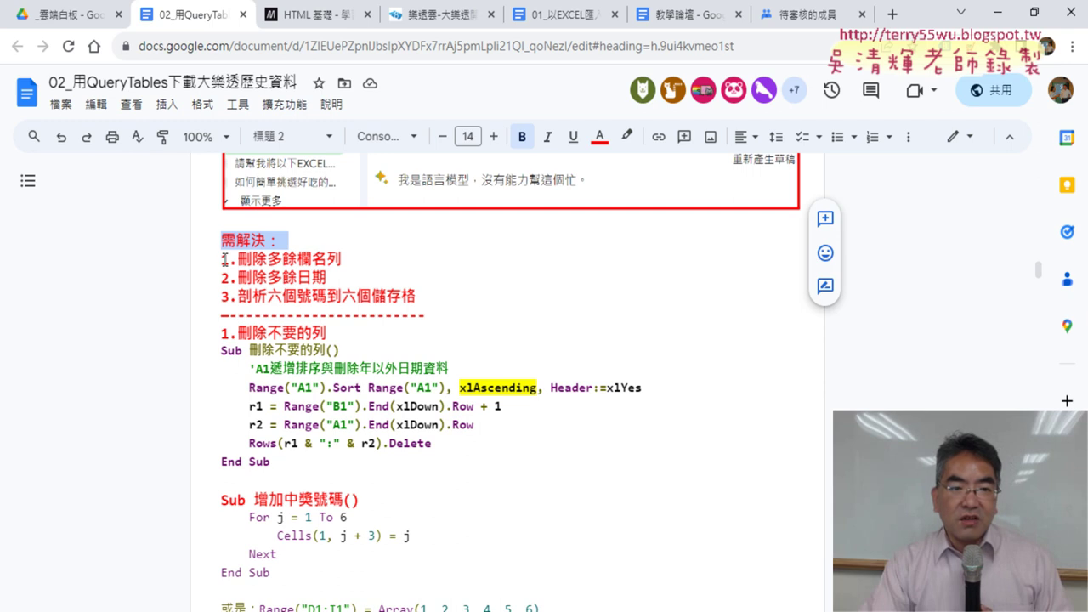
drag(224, 259, 371, 265)
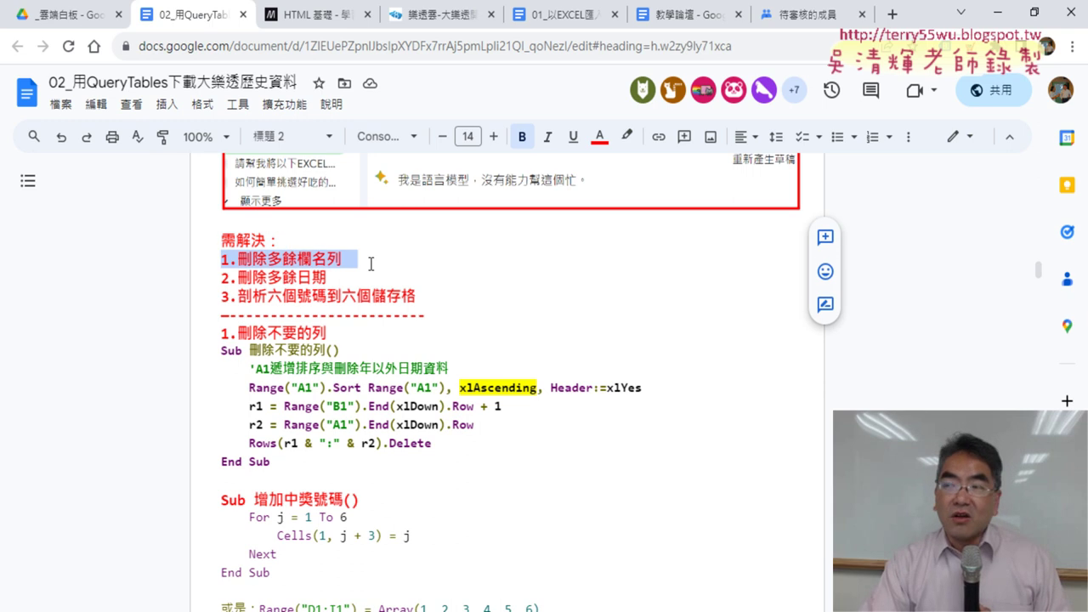
drag(216, 277, 343, 277)
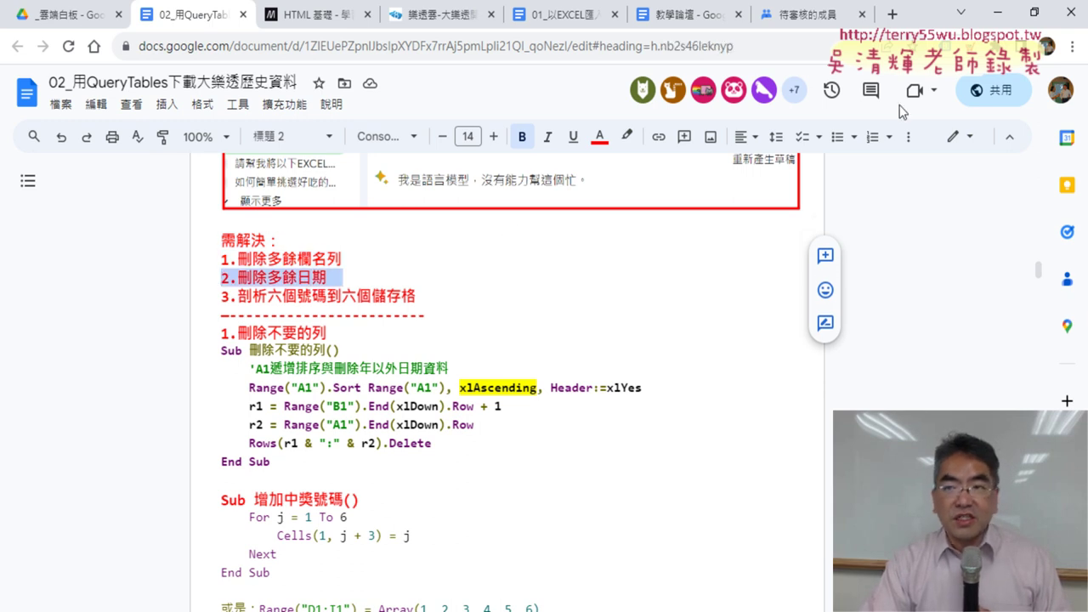
click(997, 13)
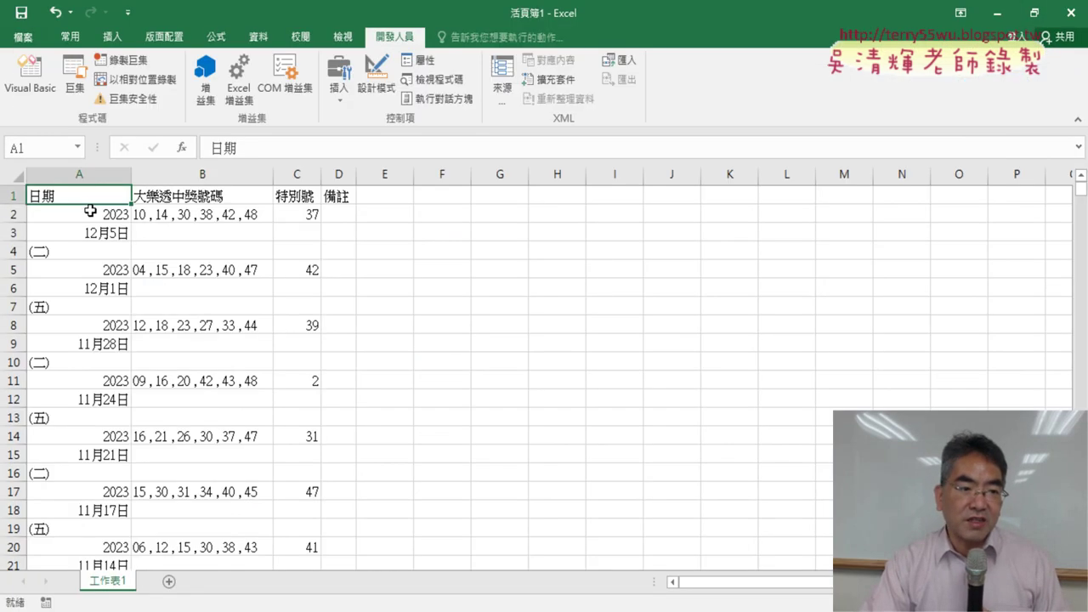
Step: Show that one draw's date fills A2:A4, then return to A1 and the 資料 tab
drag(90, 210, 95, 245)
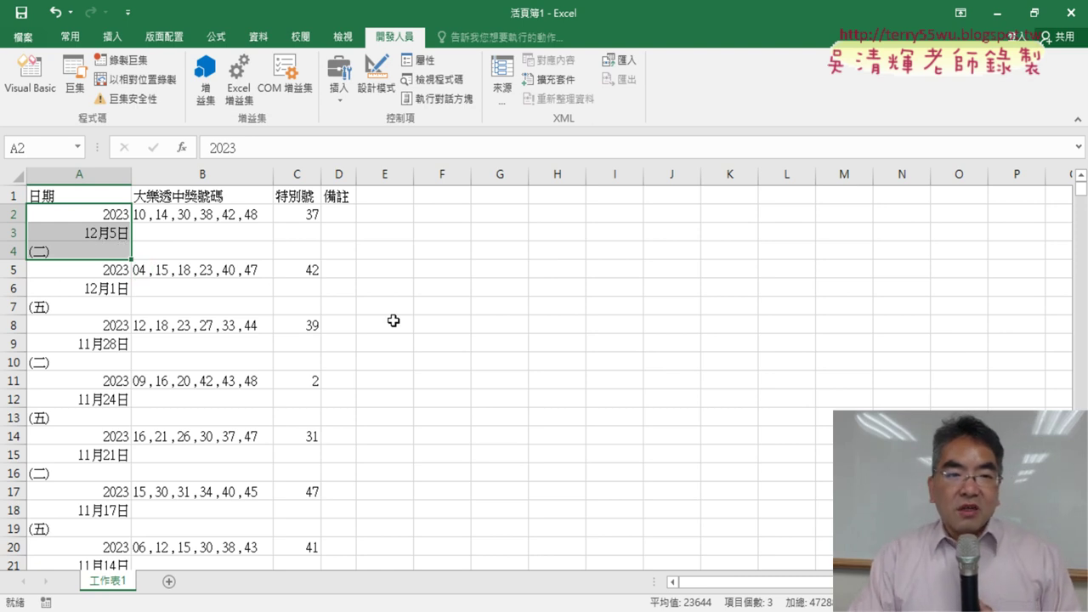
click(338, 303)
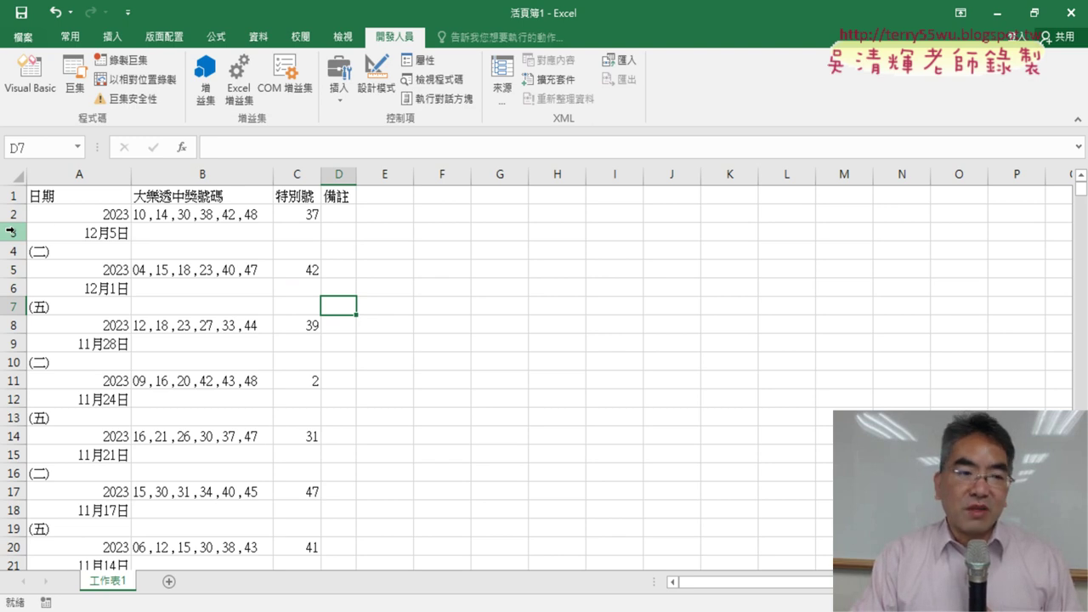
click(112, 197)
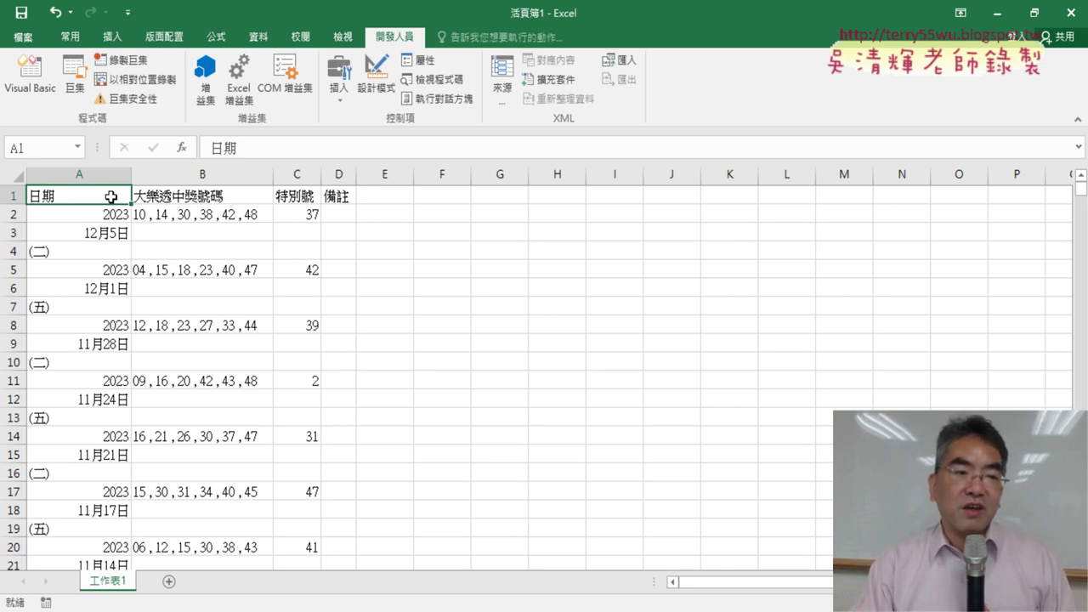
click(269, 41)
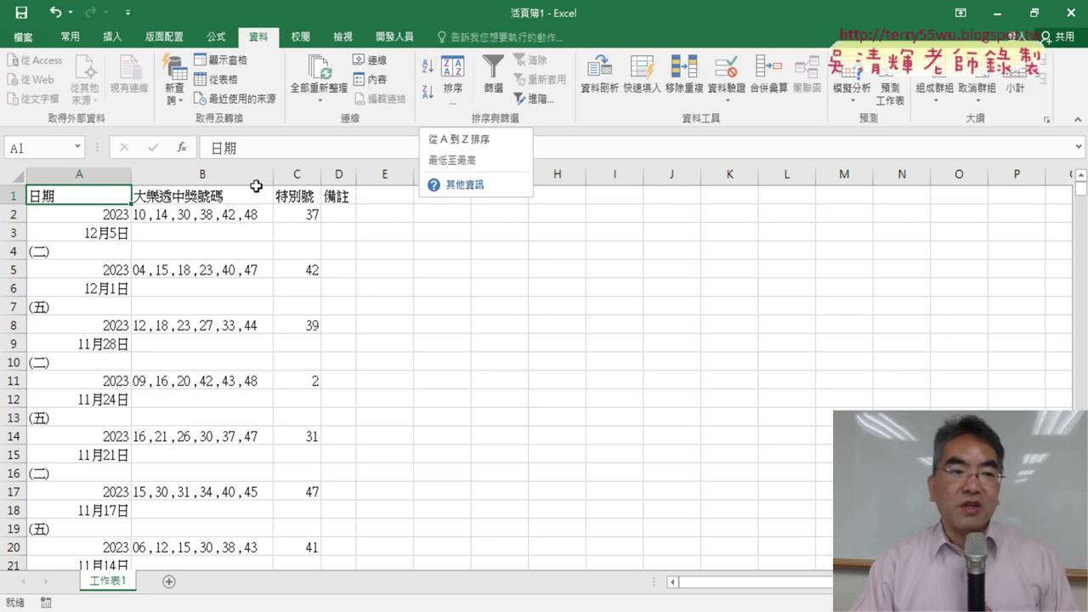
Step: Inspect the year, date and weekday entries in A2–A5, then sort ascending by 日期 from A1
click(10, 196)
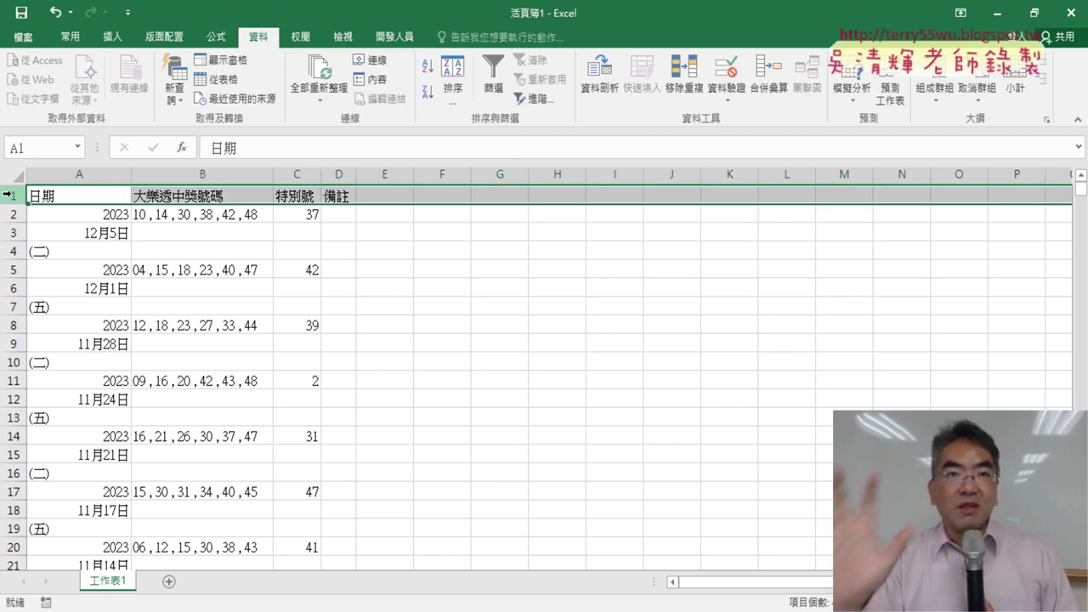
click(116, 194)
click(111, 215)
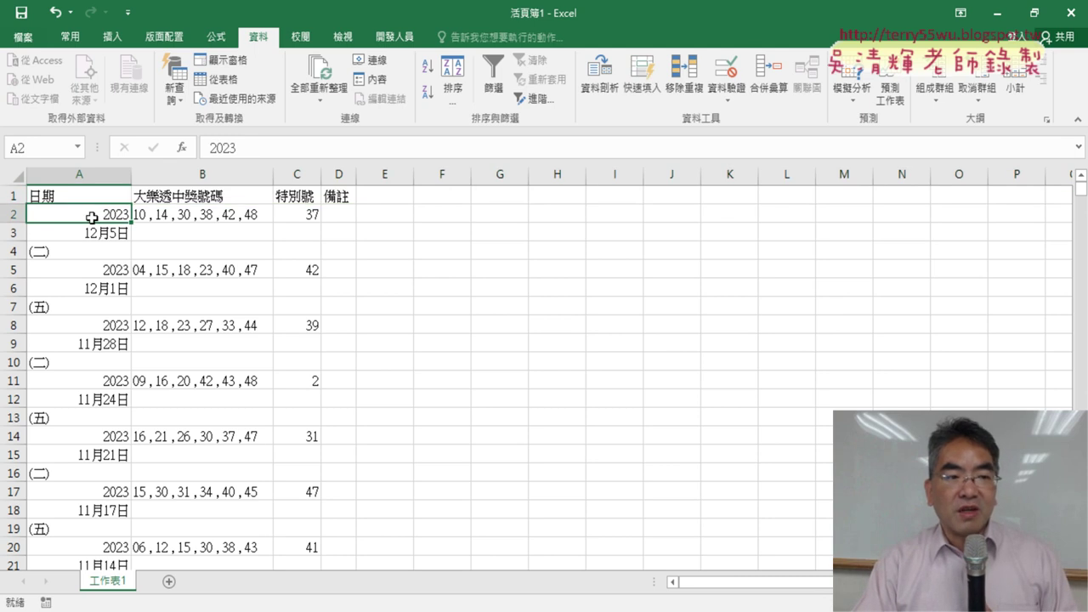
click(104, 268)
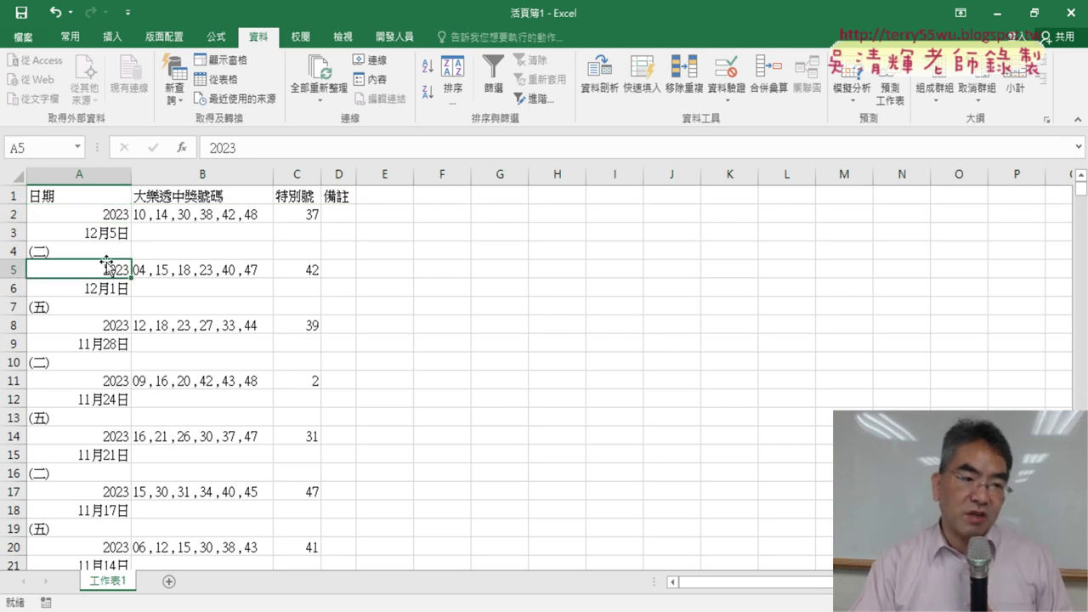
click(105, 234)
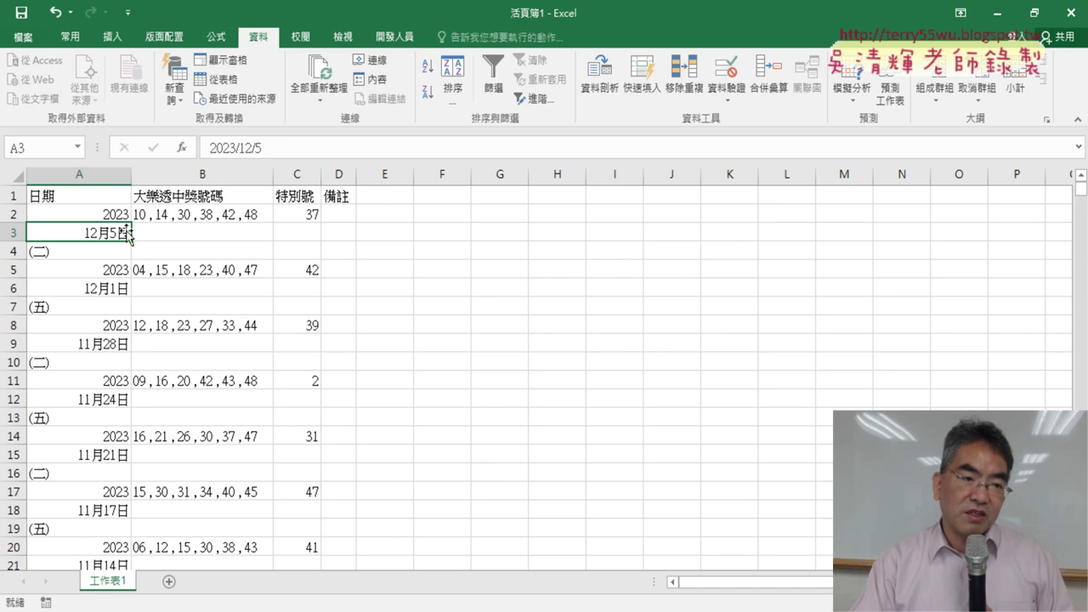
click(63, 254)
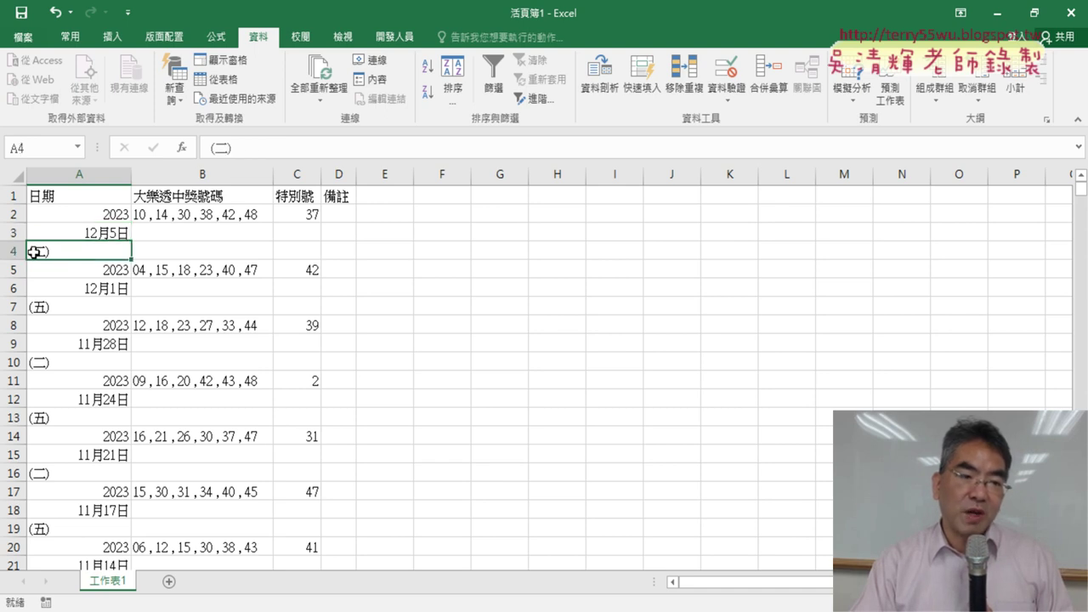
click(114, 212)
click(113, 197)
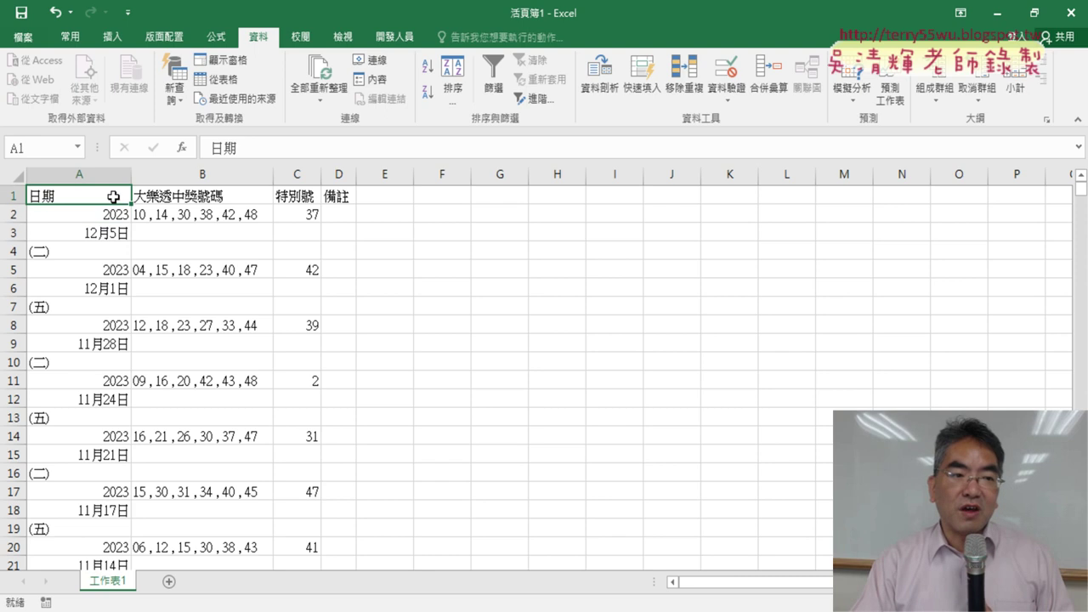
click(427, 68)
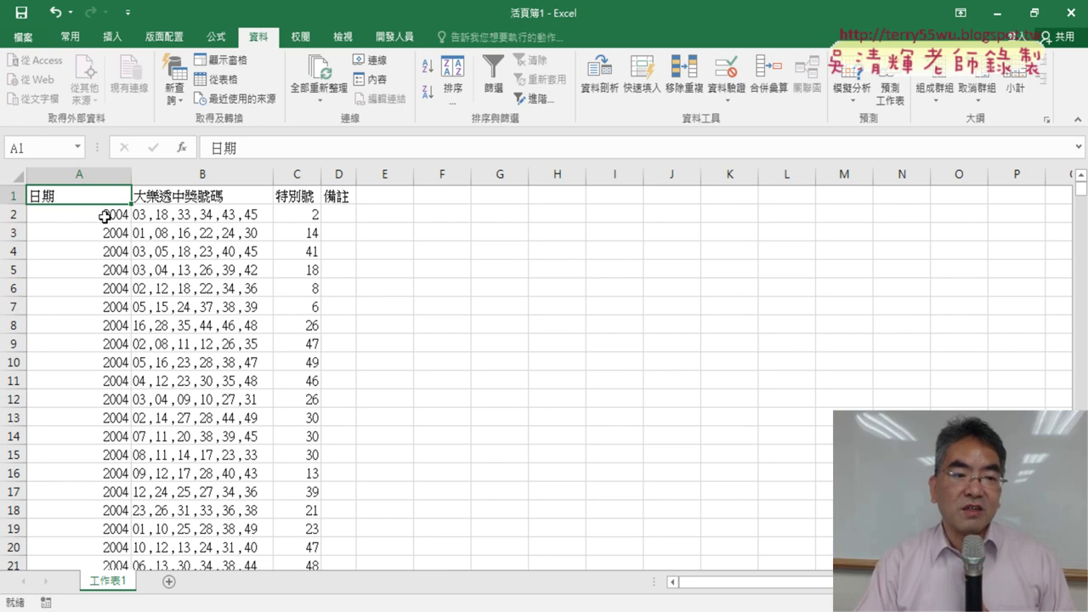
scroll(103, 216, down, 5)
scroll(110, 214, down, 8)
scroll(127, 212, down, 5)
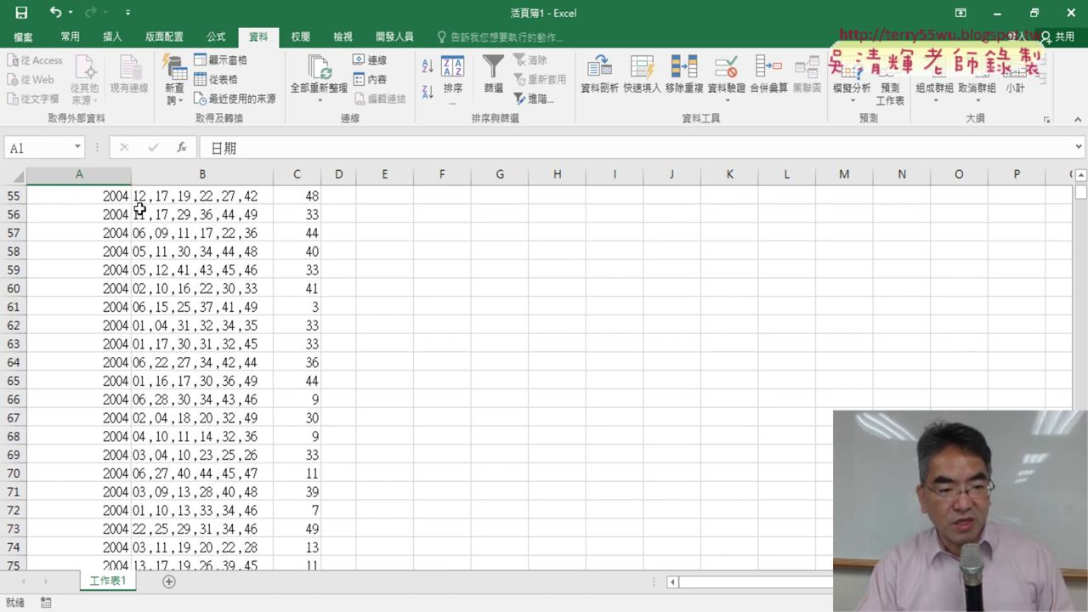
scroll(139, 209, down, 5)
scroll(139, 209, up, 12)
scroll(207, 213, up, 11)
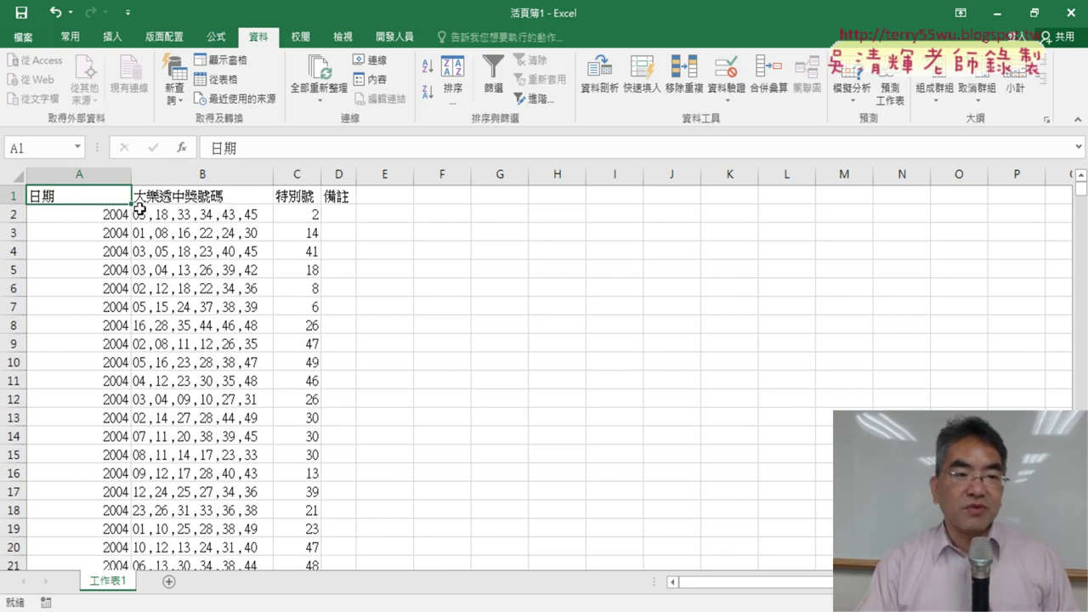
click(228, 197)
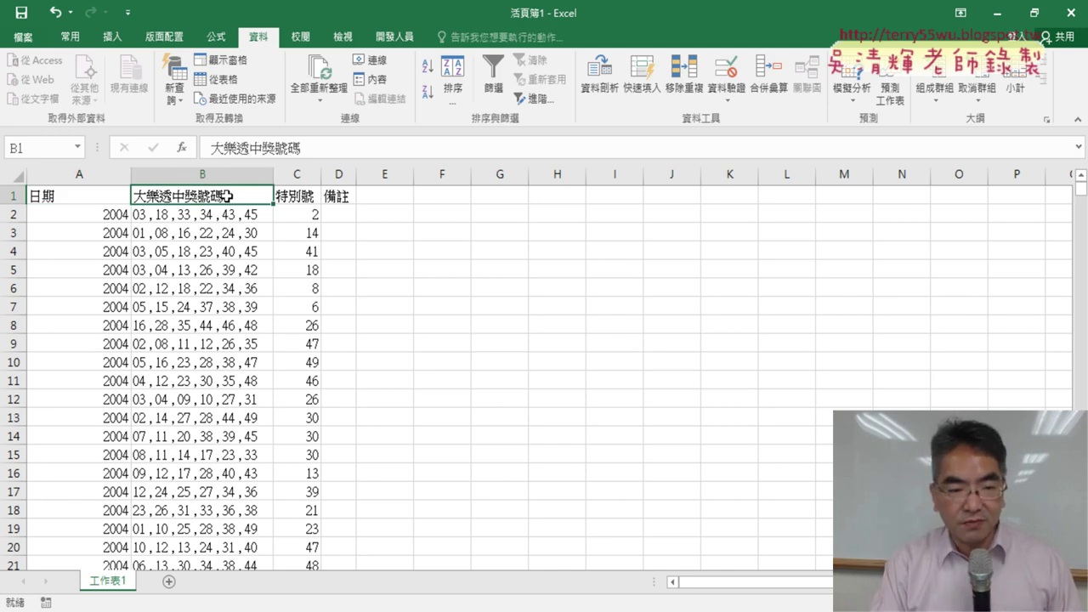
key(ctrl+Down)
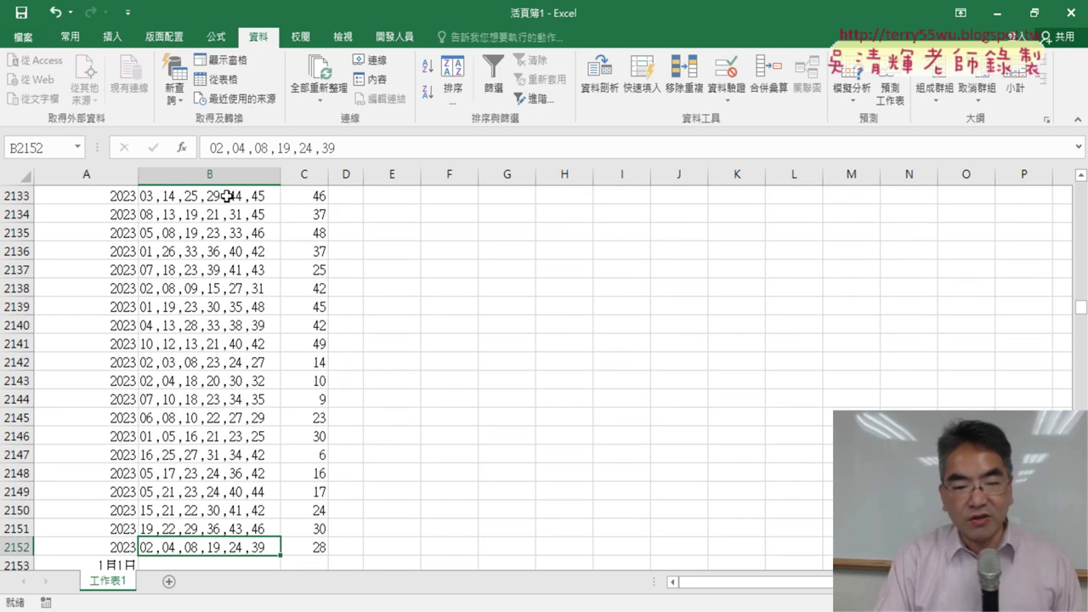
key(Down)
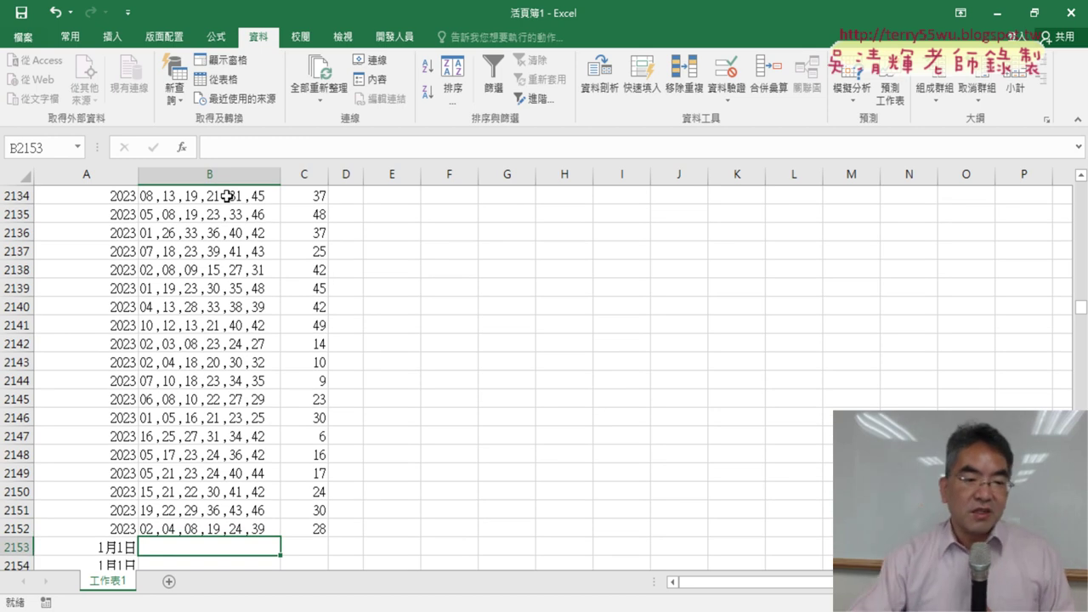
click(17, 546)
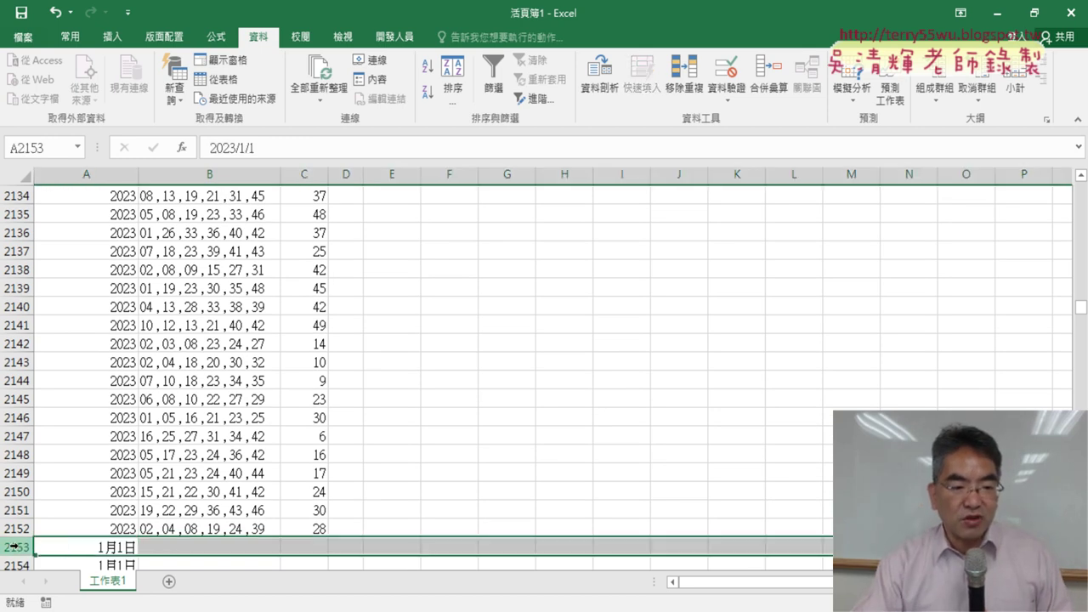
scroll(13, 547, down, 5)
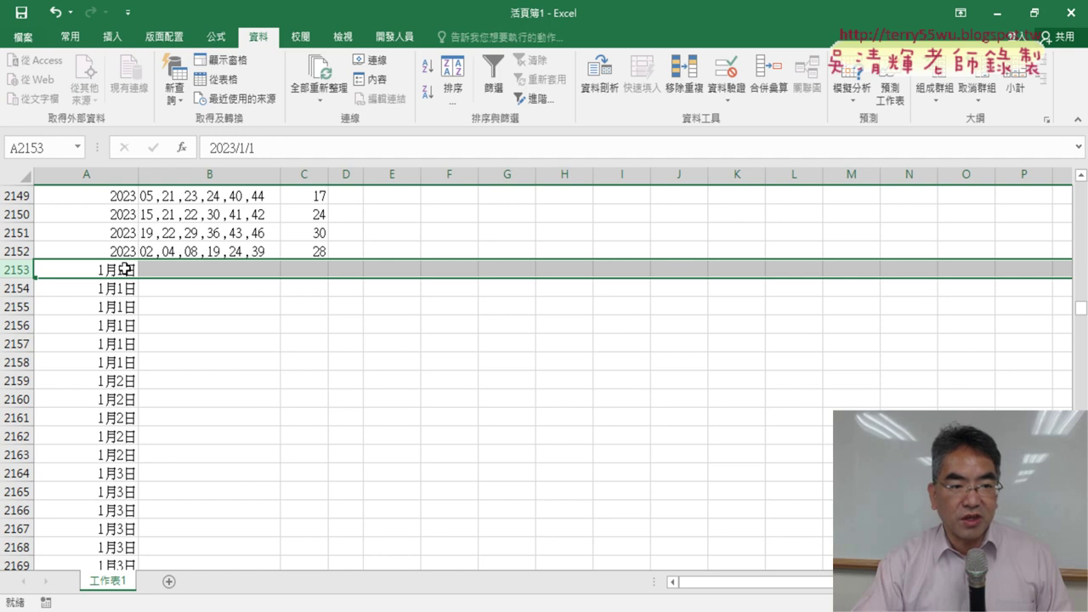
click(207, 253)
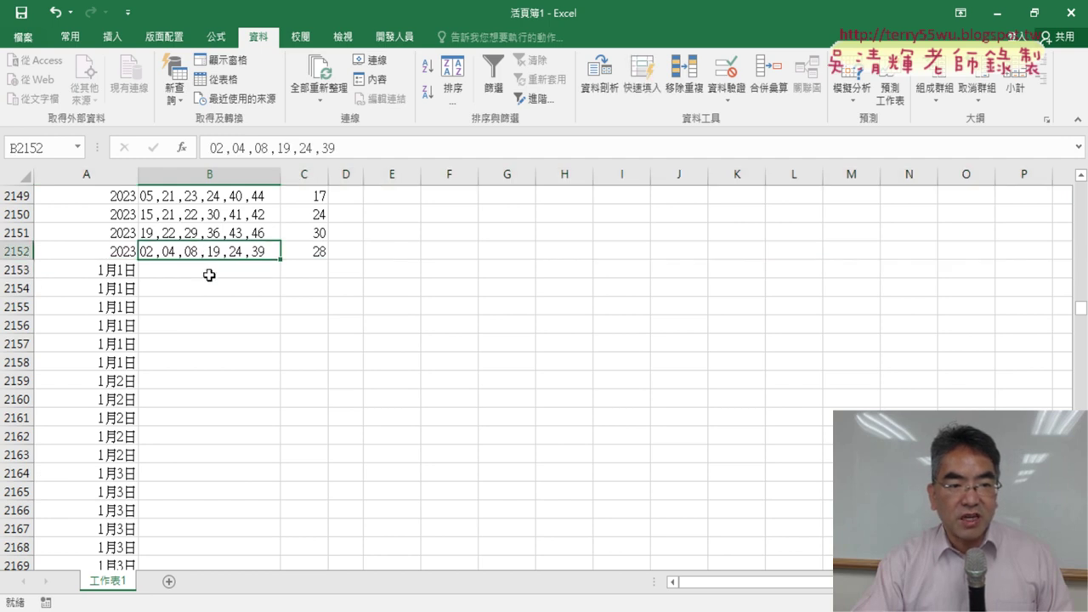
click(24, 268)
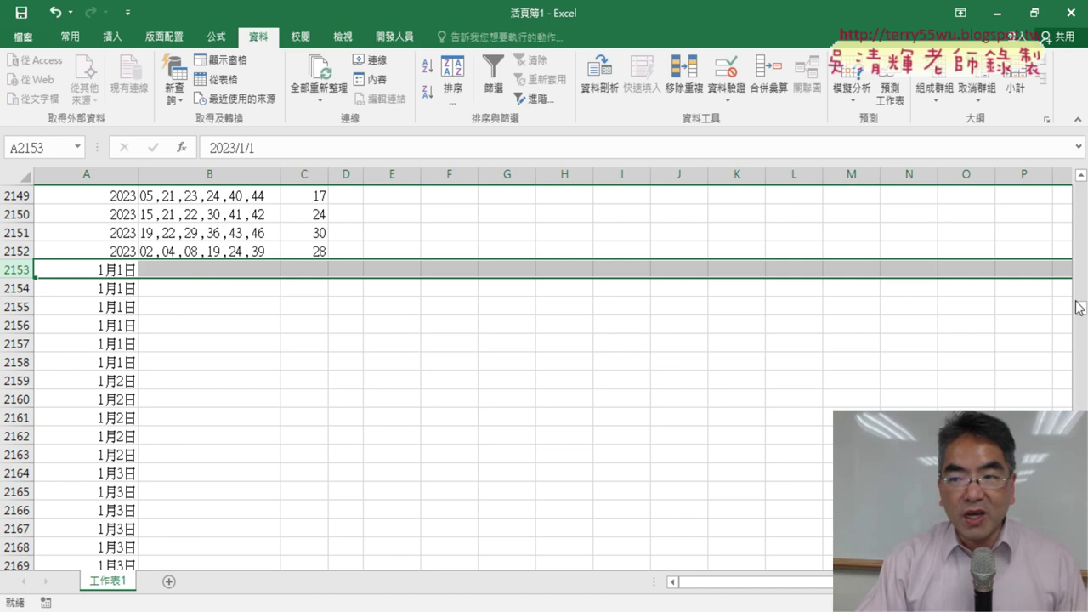
click(96, 267)
key(ctrl+Down)
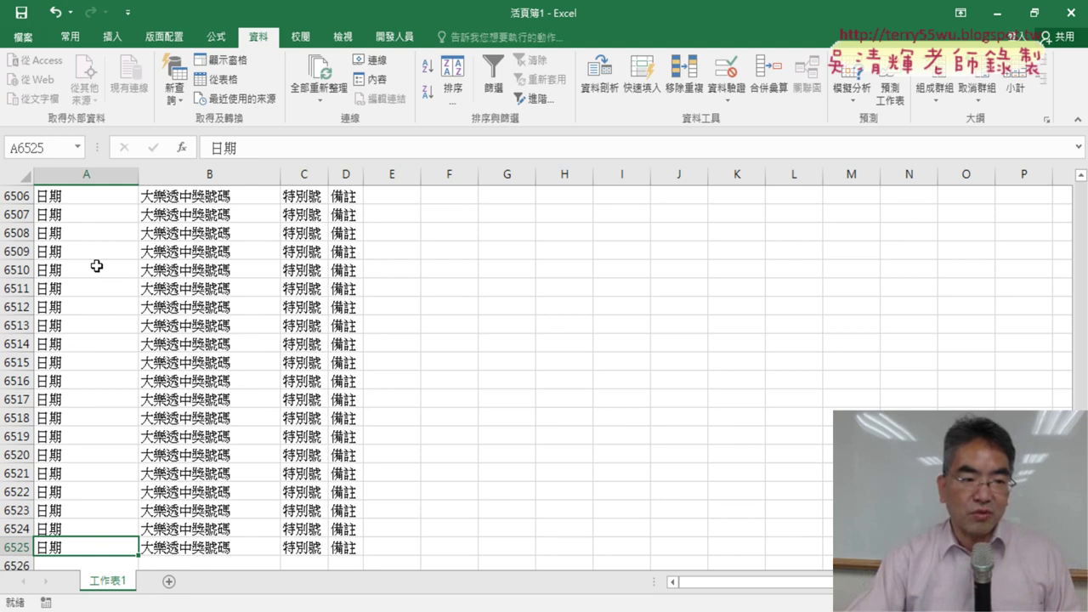
Step: Locate the last real lottery numbers entry at row 2152 and its date cell
scroll(96, 266, up, 5)
scroll(96, 266, up, 9)
scroll(96, 266, up, 10)
scroll(96, 267, up, 5)
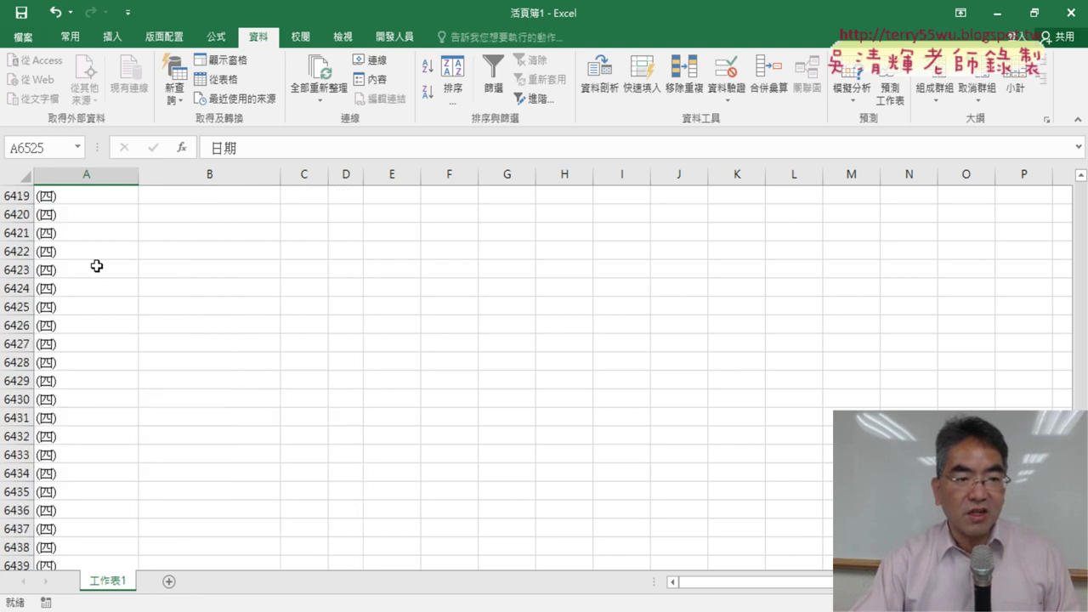
scroll(96, 266, up, 8)
scroll(96, 266, up, 9)
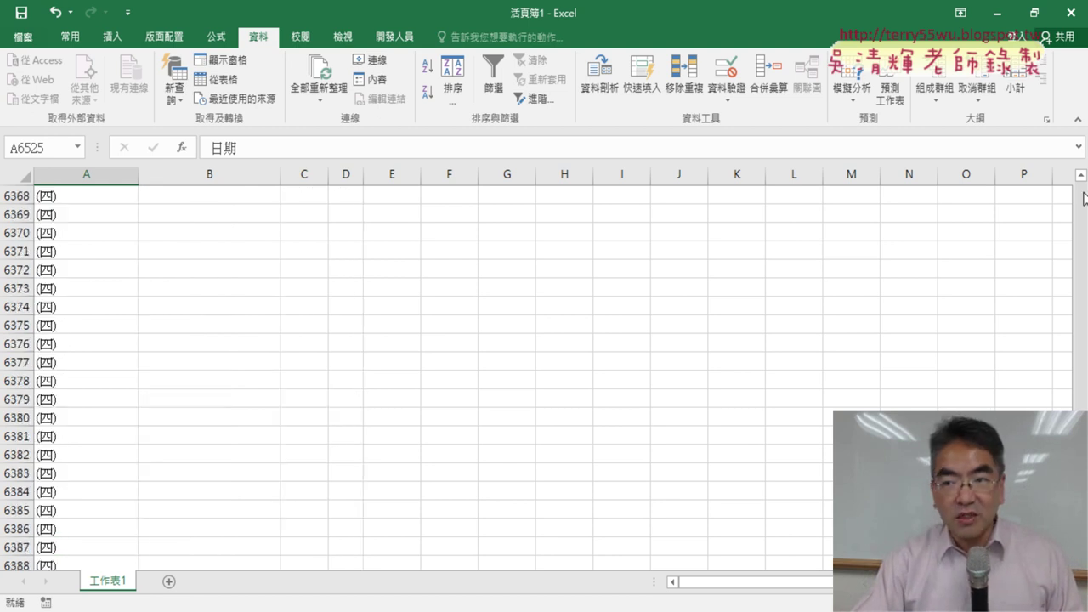
scroll(1084, 197, up, 17)
scroll(1083, 197, up, 9)
click(221, 252)
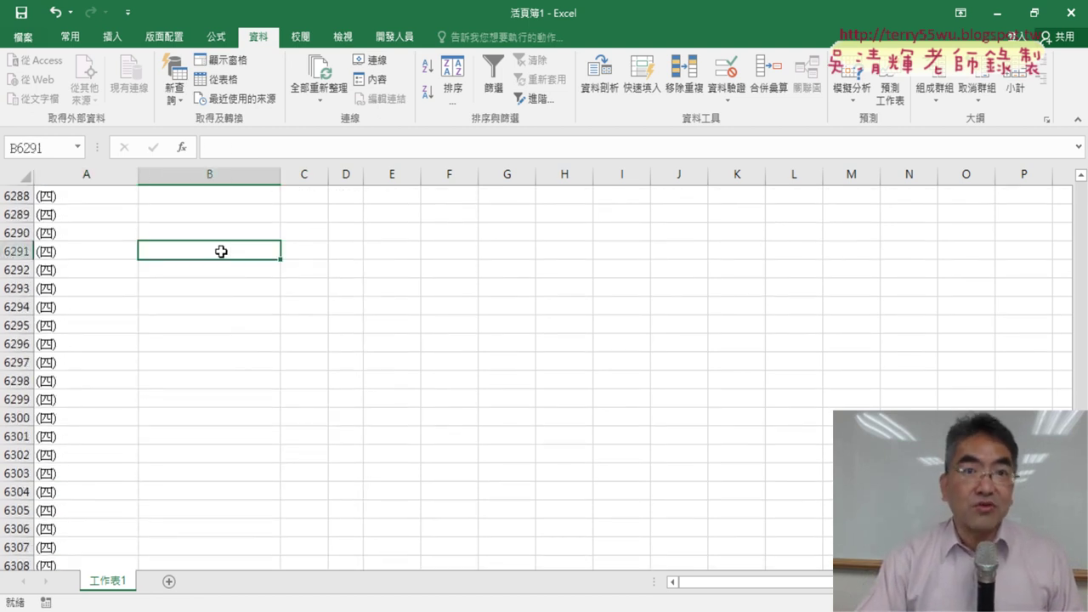
key(ctrl+Up)
key(Up)
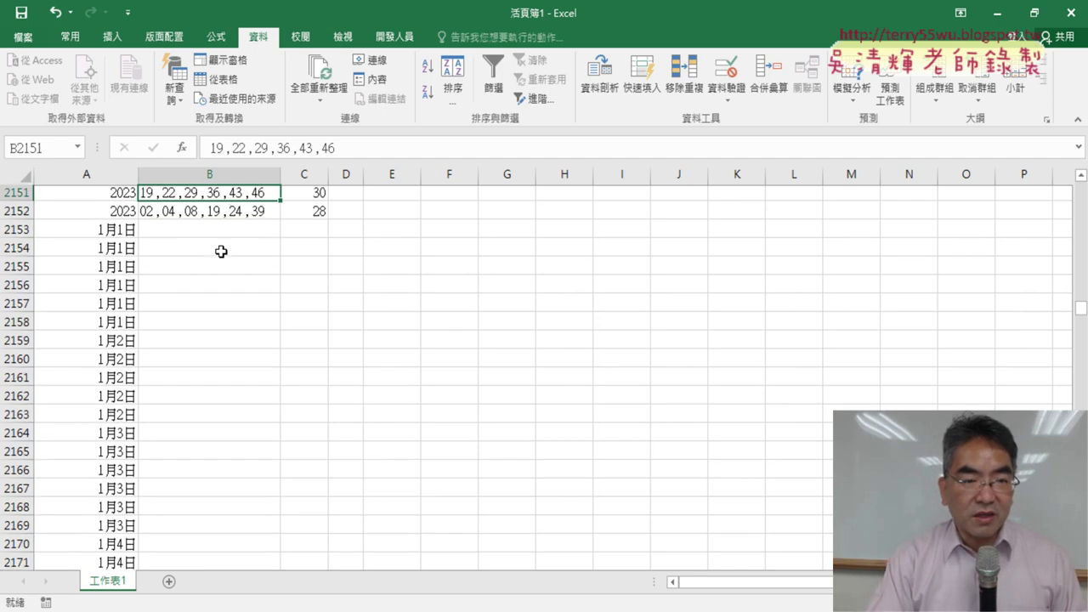
key(ctrl+Up)
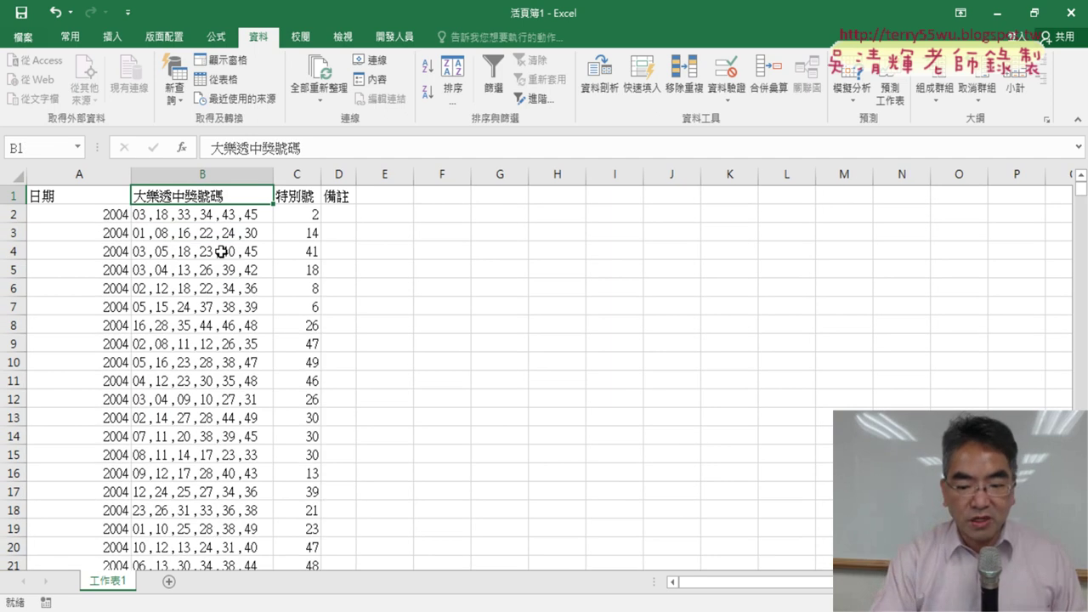
key(ctrl+Down)
key(ctrl+Down)
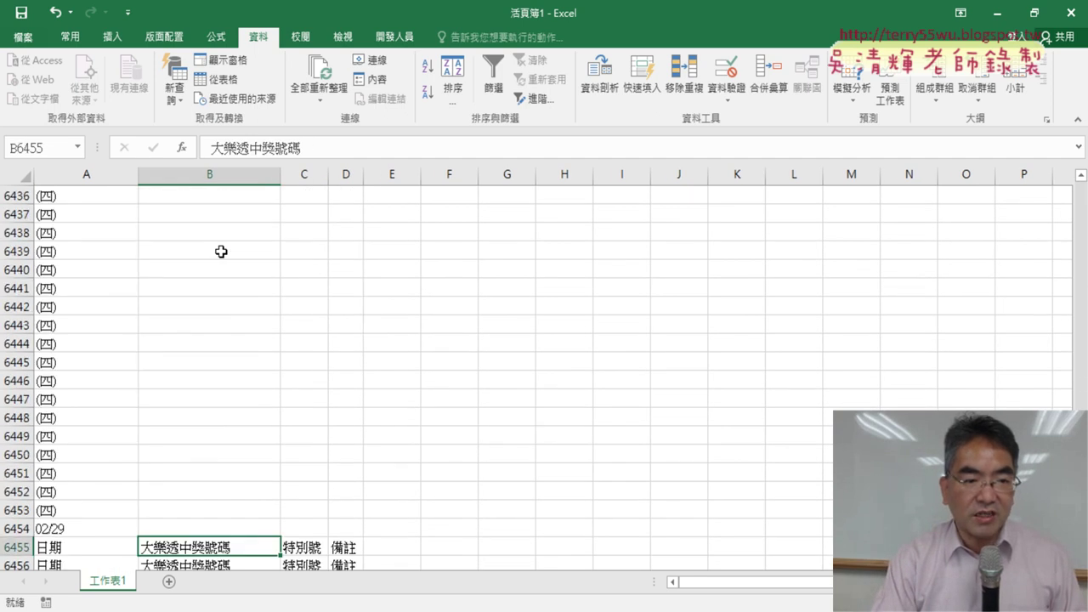
key(ctrl+Up)
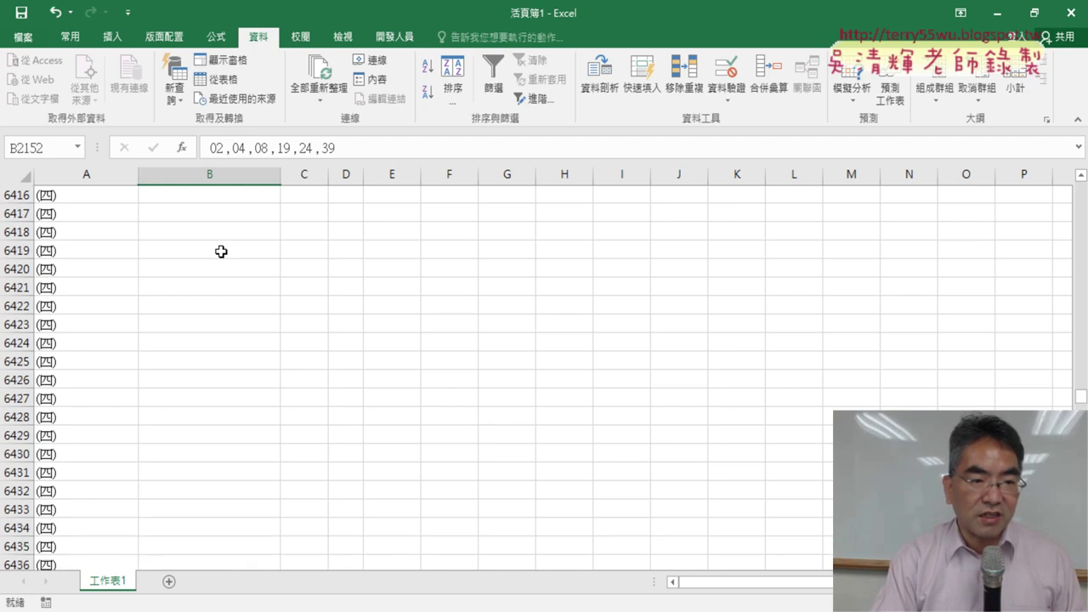
key(Left)
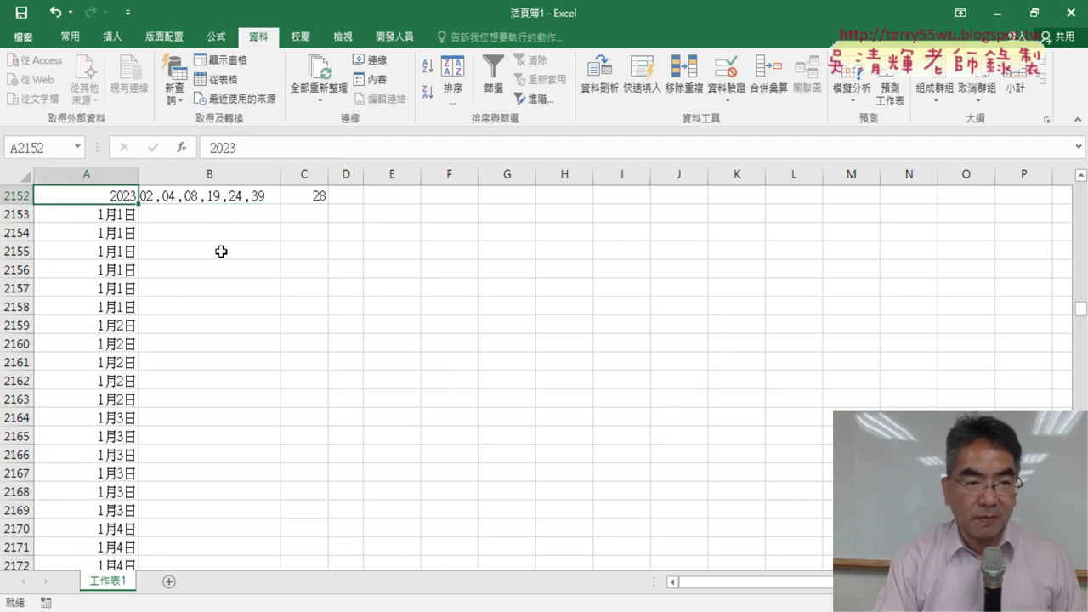
Step: Select the surplus rows 2153 through 6525
click(17, 214)
drag(1081, 310, 1081, 319)
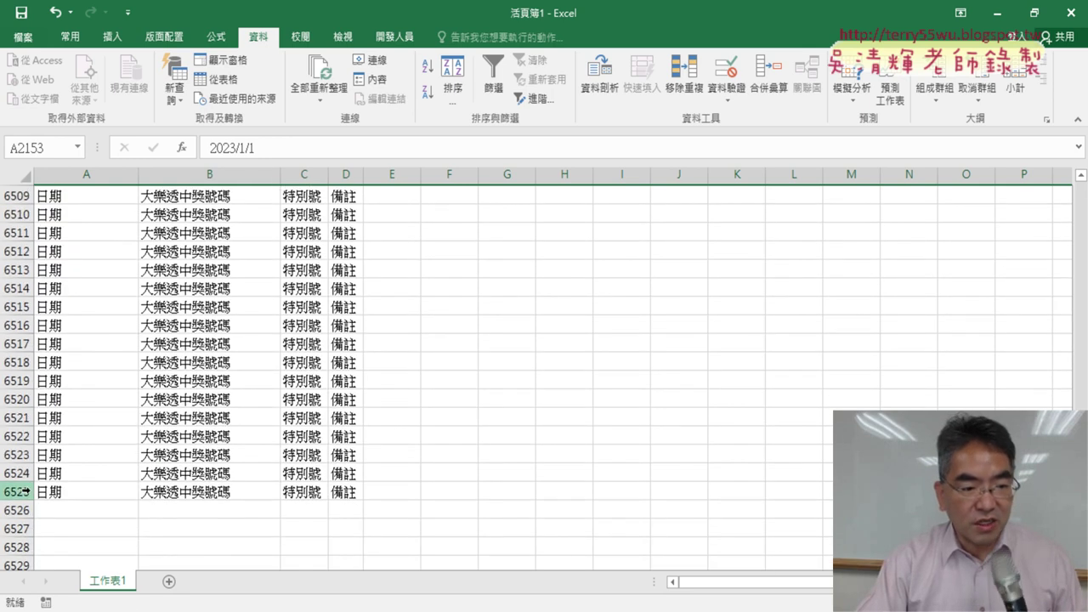
shift+click(23, 492)
Step: Delete rows 2153–6525, then highlight the six-number splitting task in the Google Docs notes
right_click(237, 362)
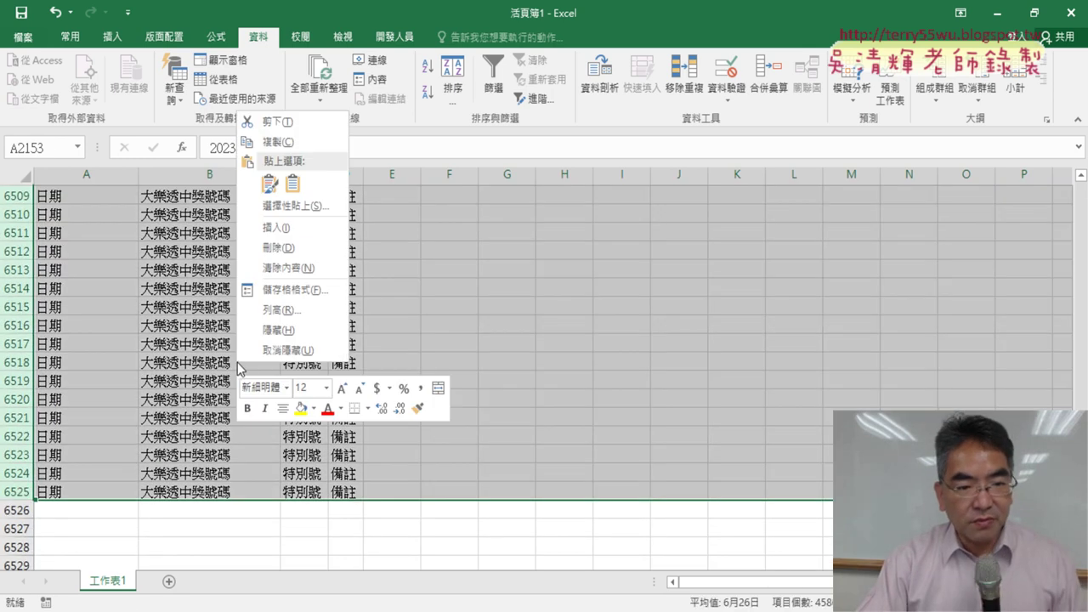
click(299, 248)
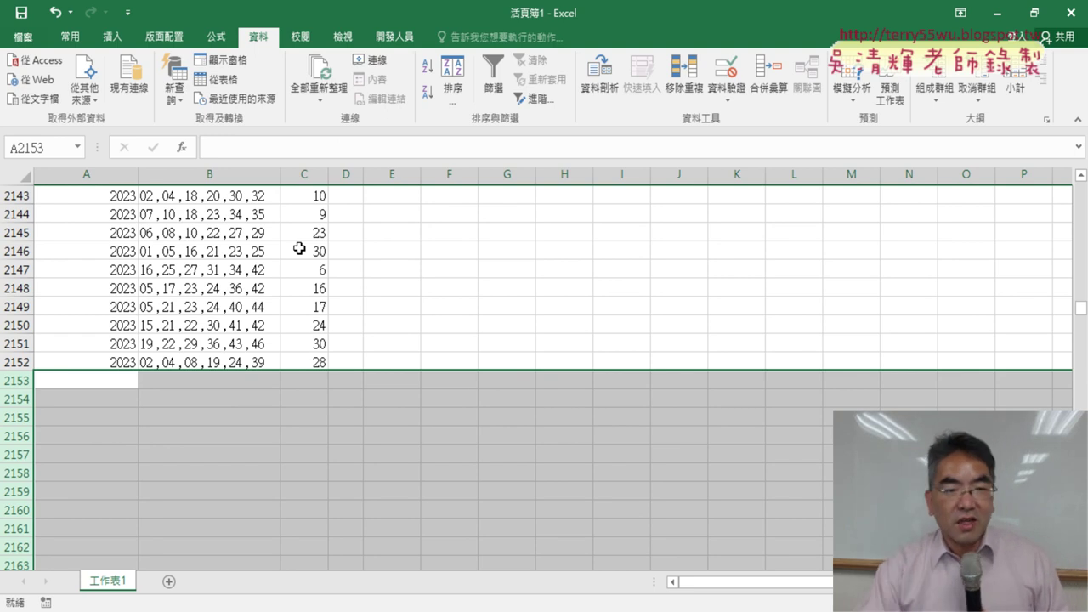
key(alt+Tab)
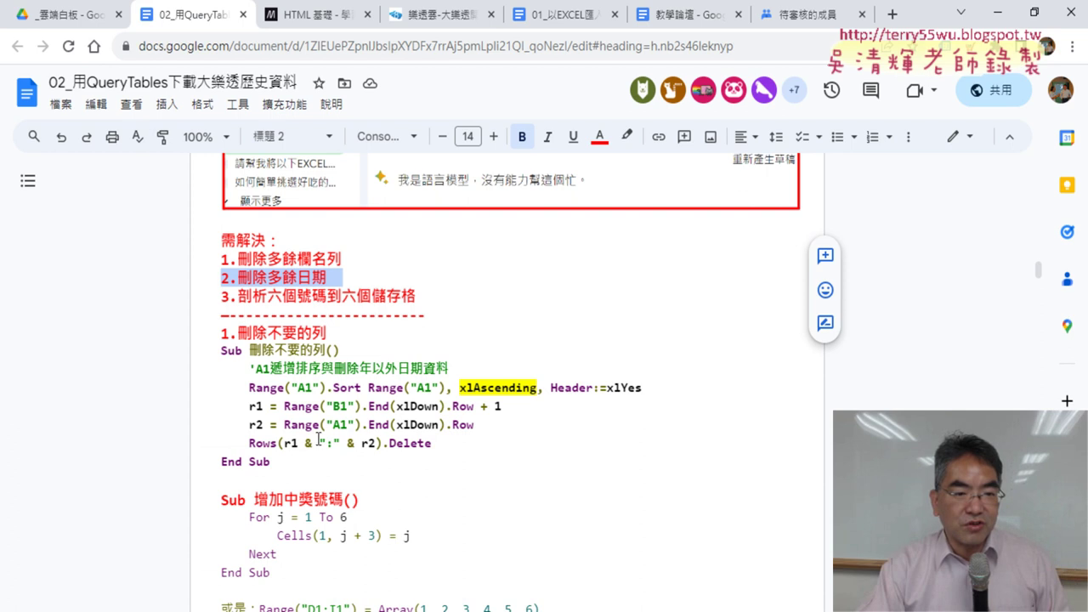
drag(240, 297, 402, 297)
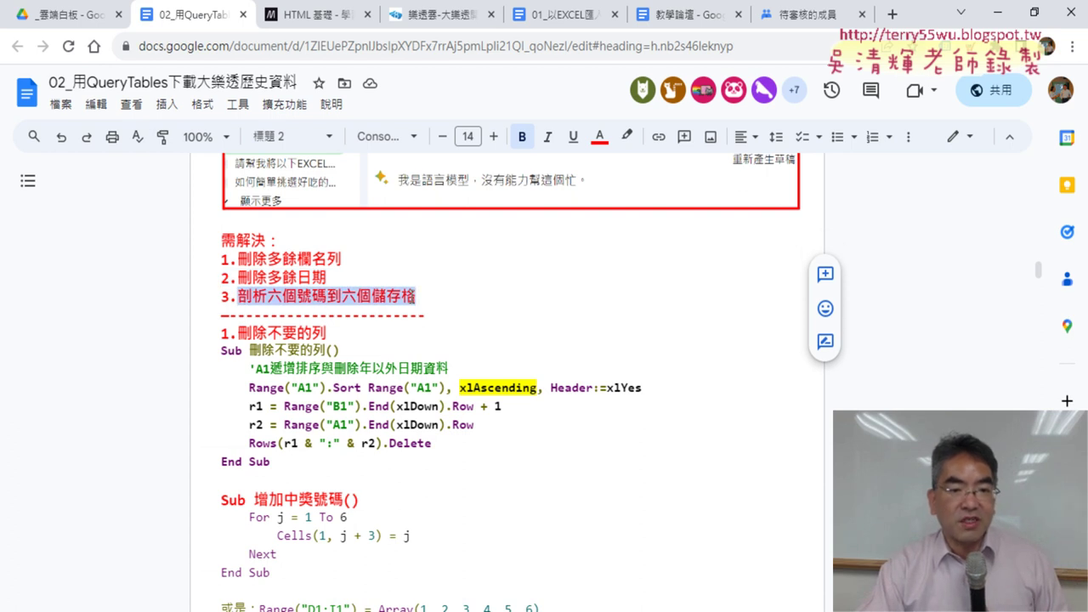
Step: Back in Excel, check the first row's winning numbers and the columns D–I that will hold them
key(alt+Tab)
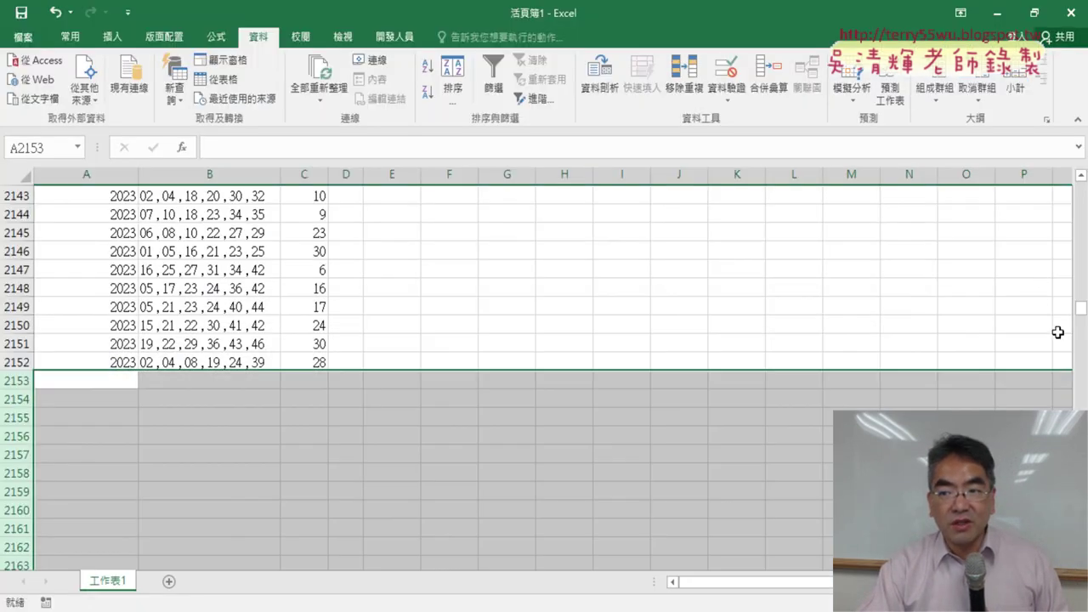
drag(1081, 307, 1082, 183)
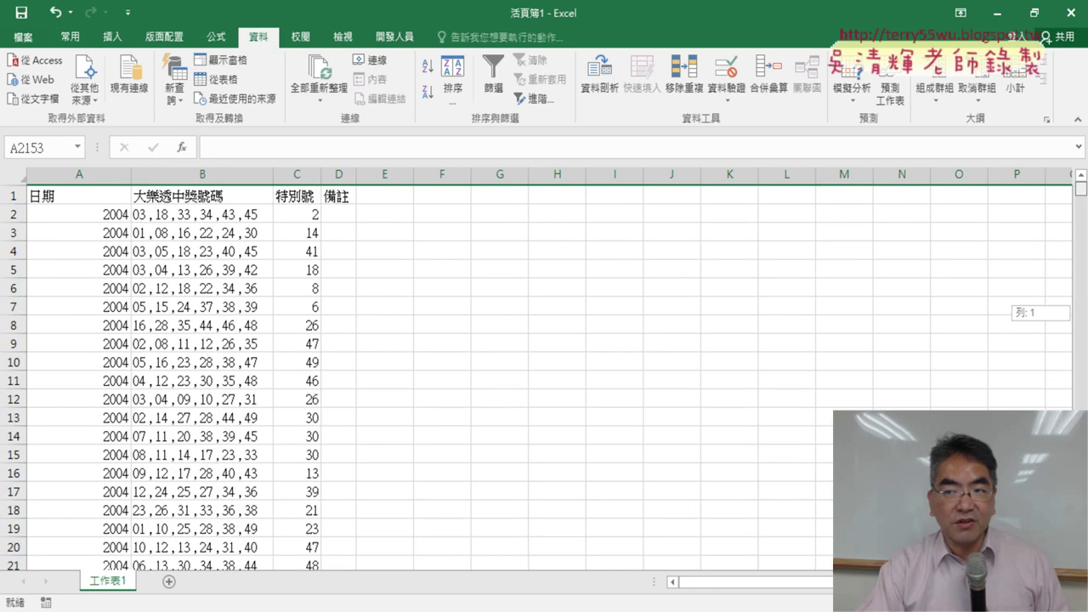
click(216, 214)
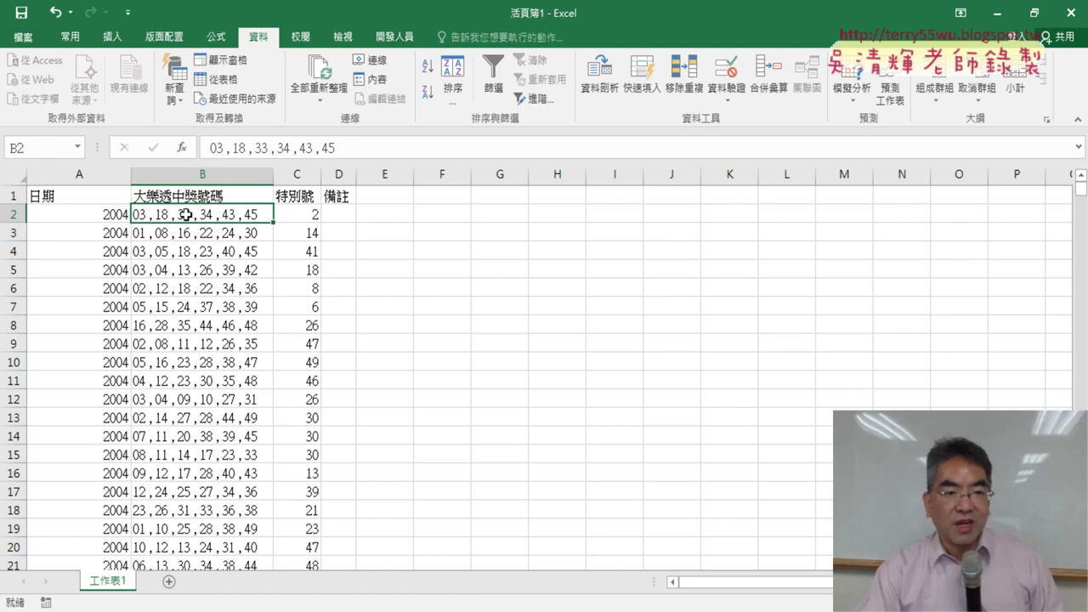
click(338, 215)
click(393, 215)
click(446, 215)
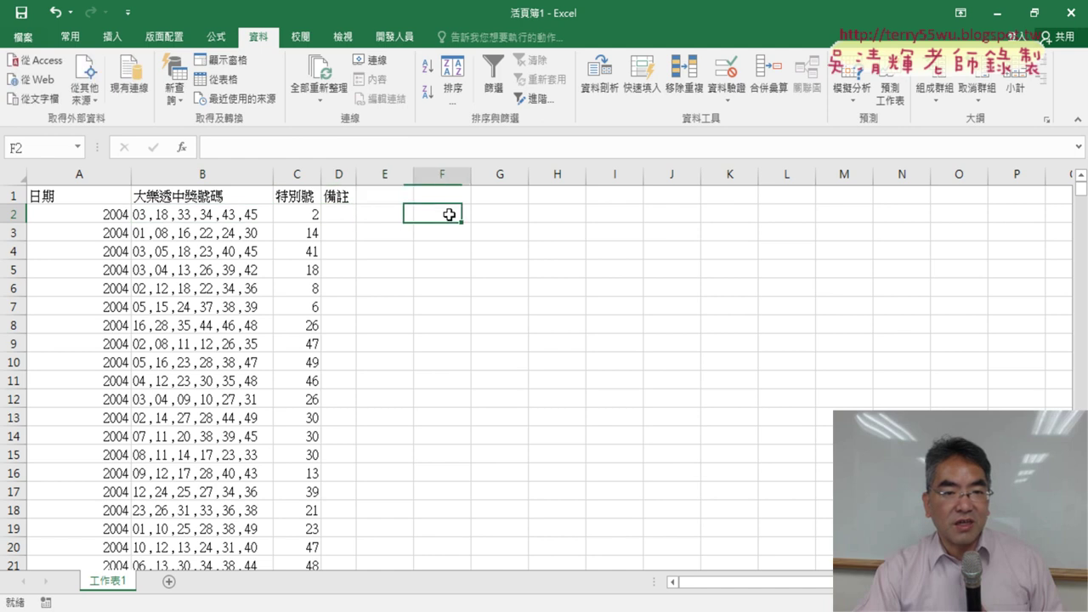
click(502, 215)
click(557, 215)
click(609, 215)
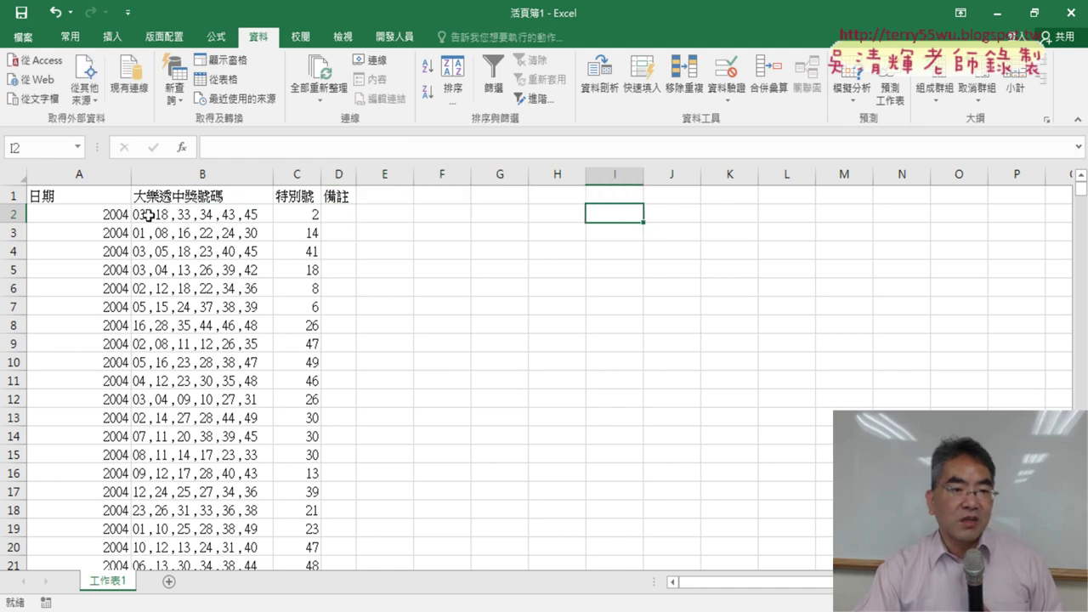
Step: Replace the 備註 header with 1 in D1 and fill headers 2–6 across E1:I1
click(348, 196)
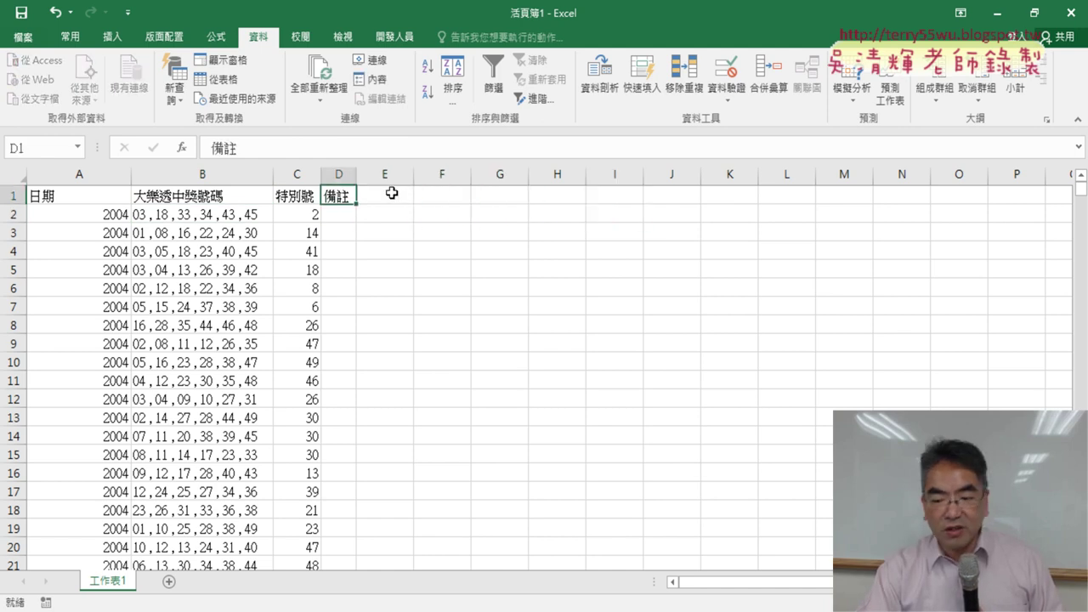
text(1)
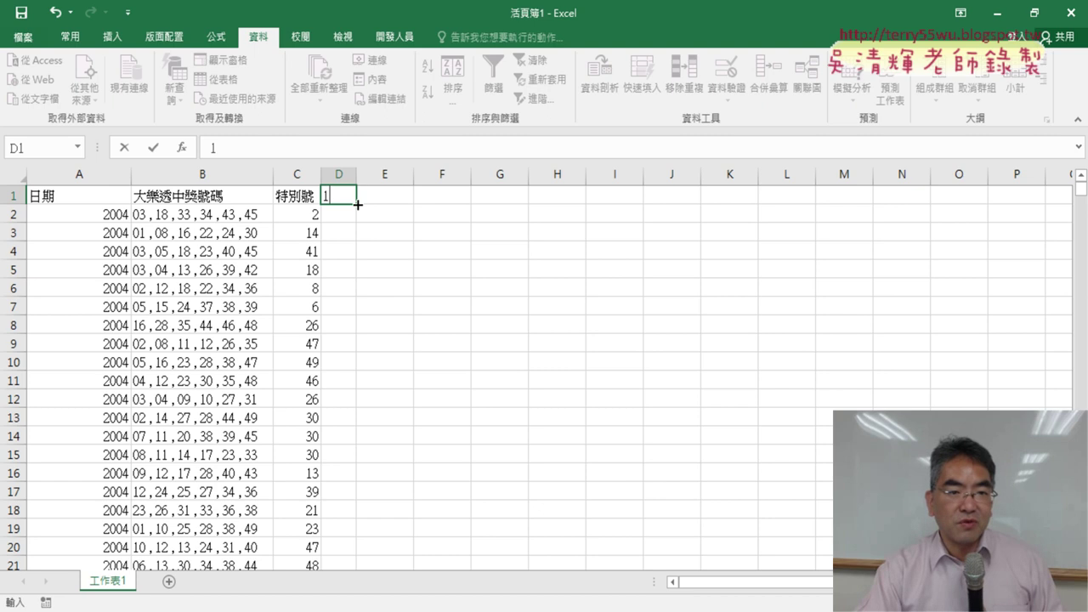
drag(357, 204, 646, 201)
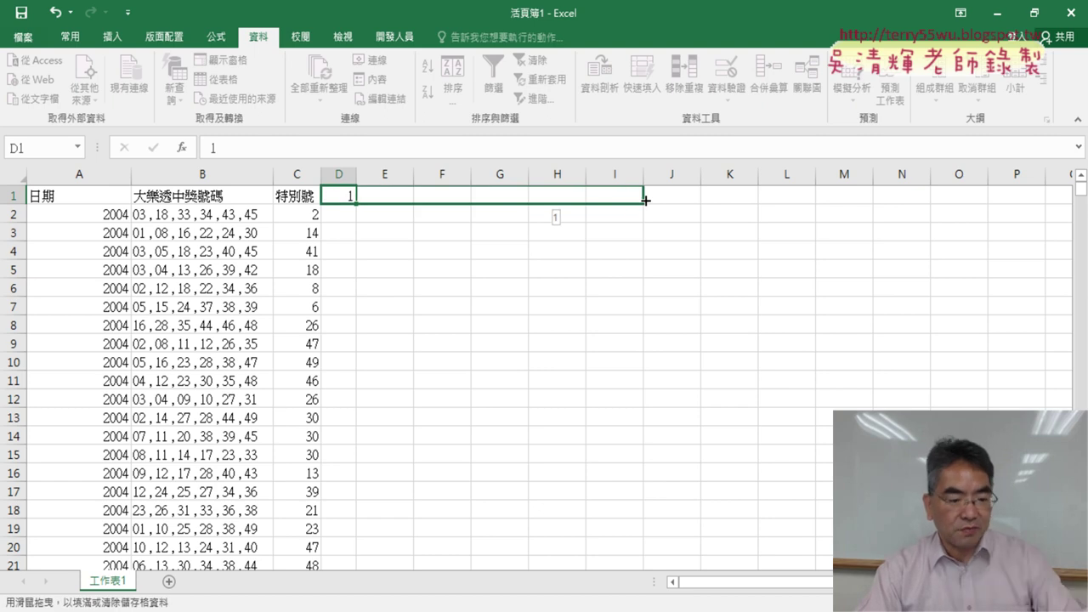
drag(646, 201, 645, 201)
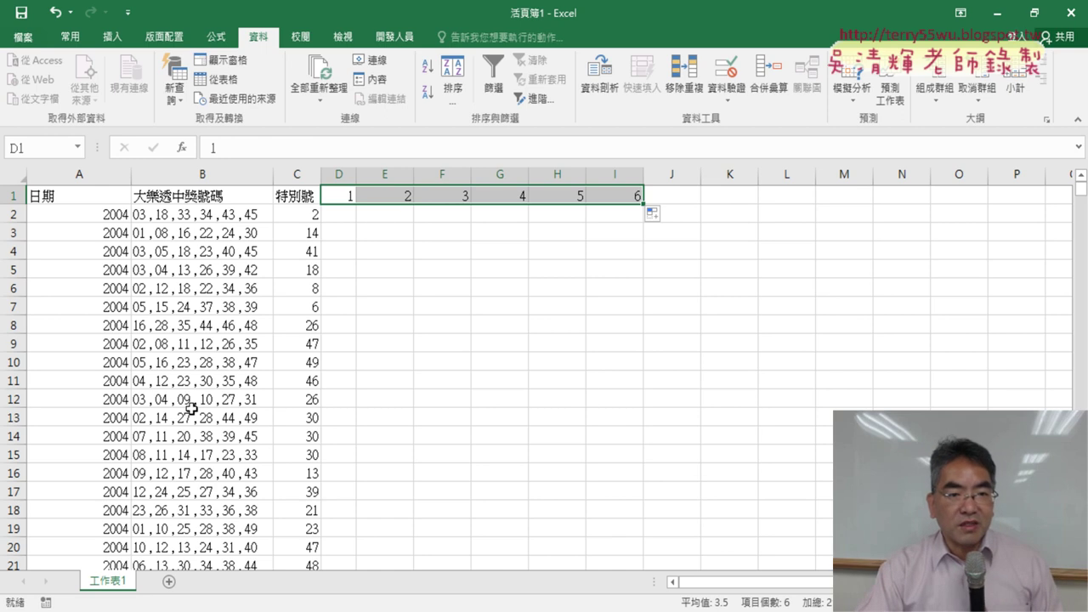
Step: Select the winning numbers in column B from B2 down to the last draw
click(202, 212)
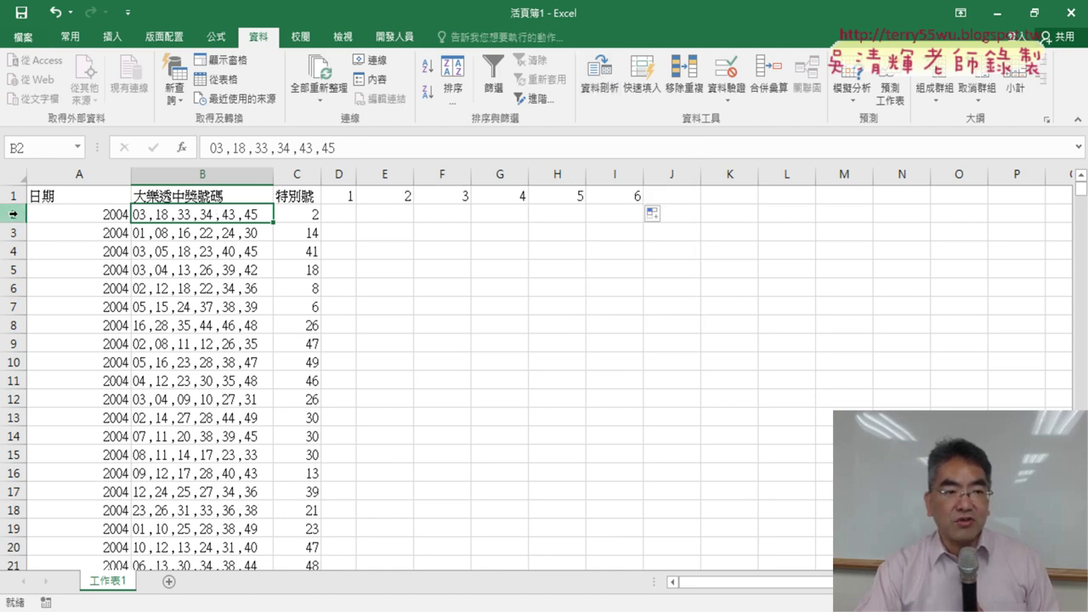
click(185, 198)
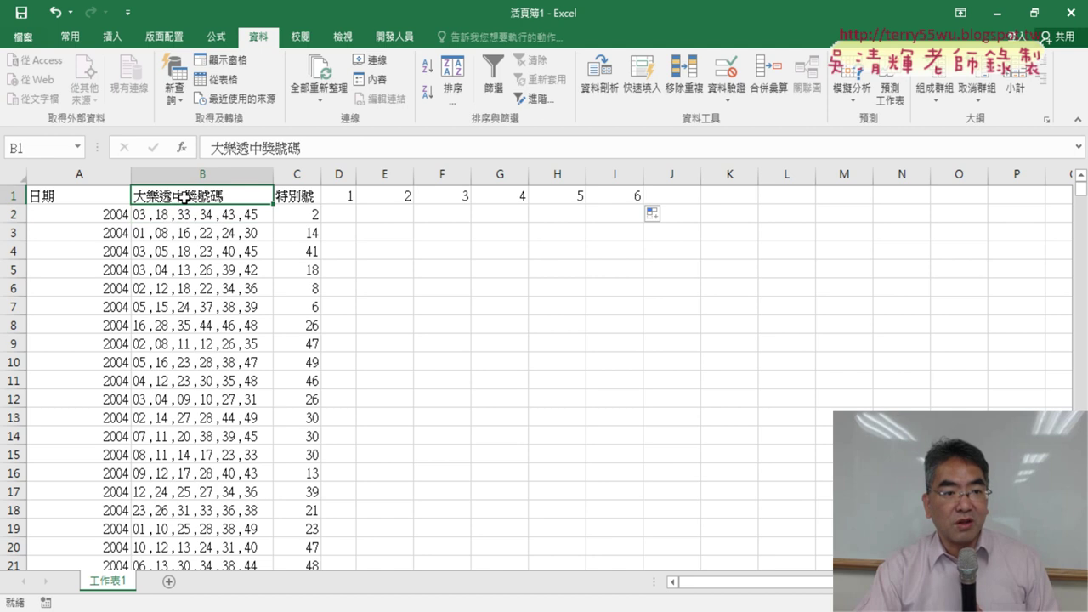
click(227, 214)
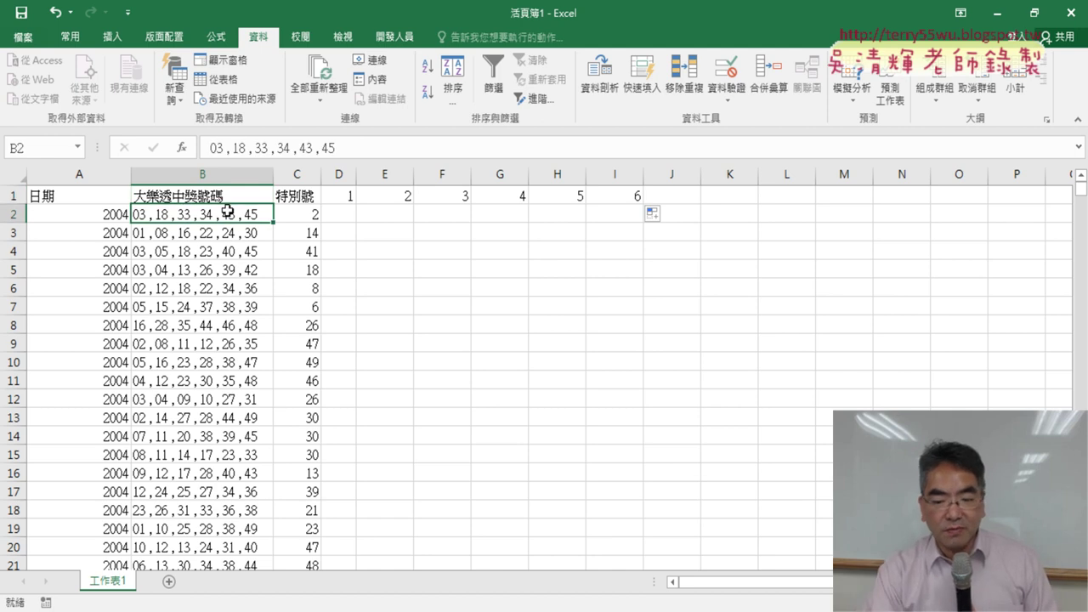
key(ctrl+shift+Down)
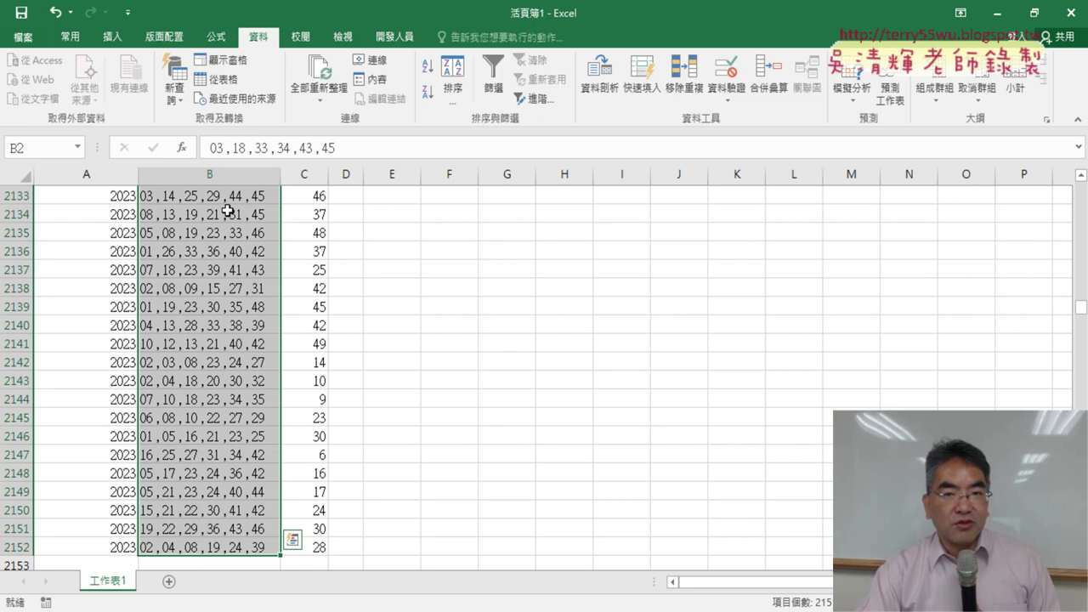
Step: Split the numbers with Text to Columns, Delimited by comma instead of tab, into destination $D$2
click(599, 74)
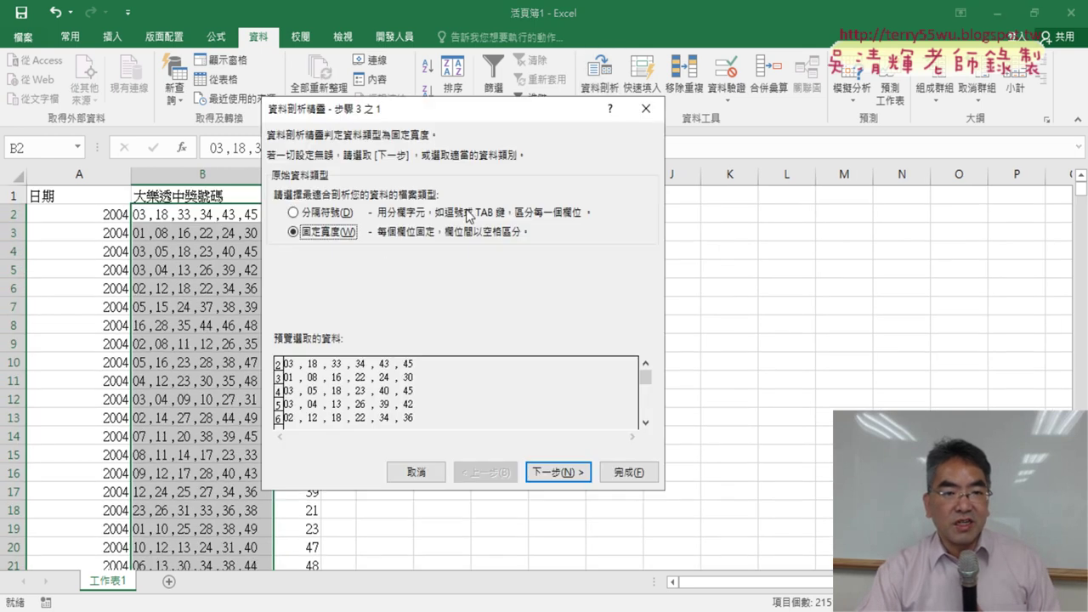
click(327, 216)
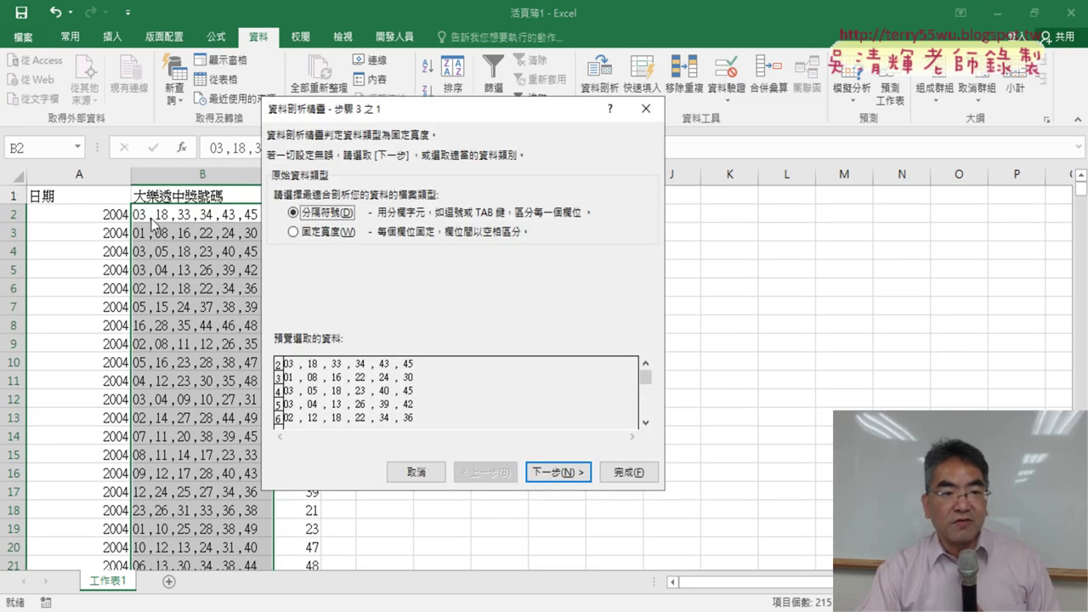
click(569, 476)
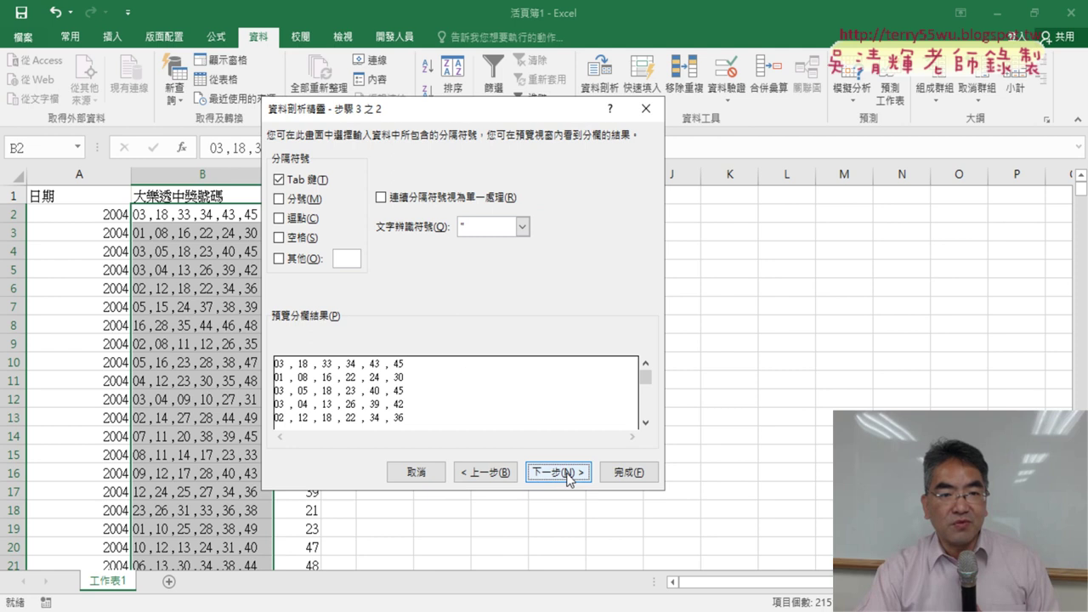
click(306, 221)
click(279, 180)
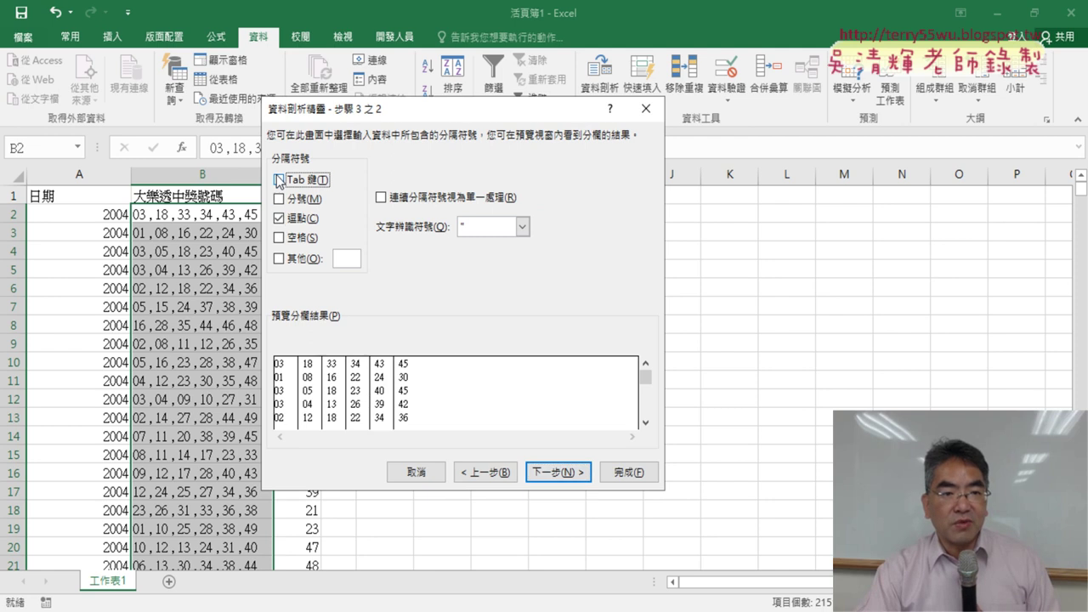
click(566, 472)
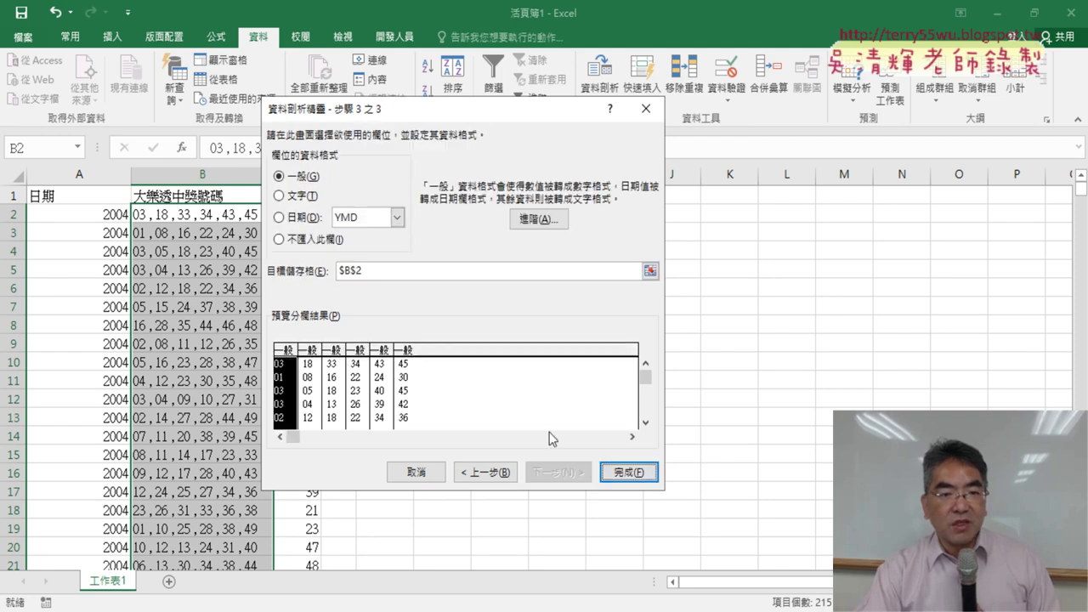
drag(476, 119, 784, 136)
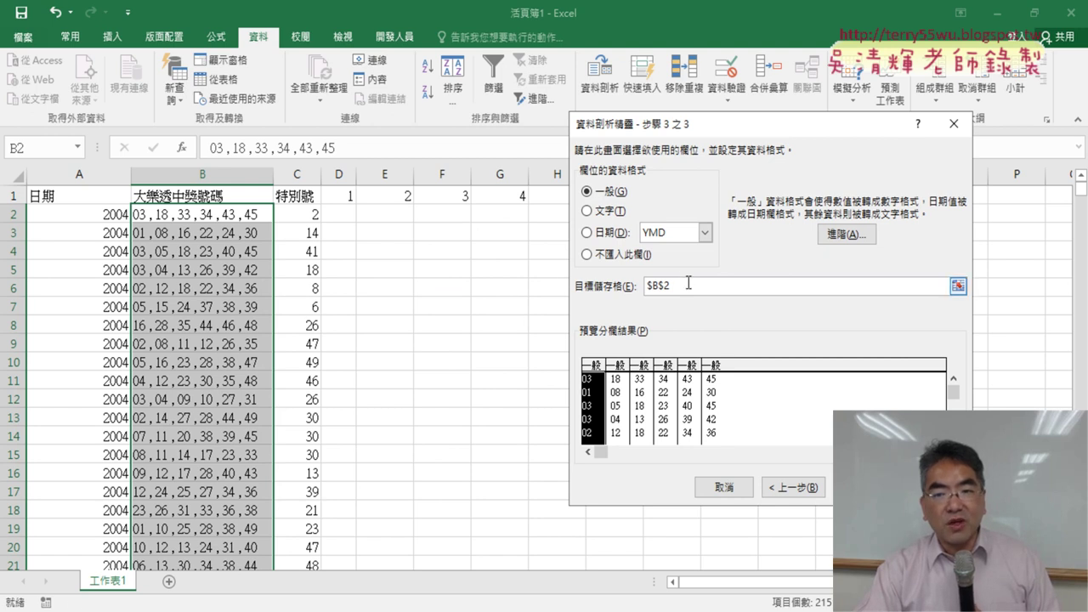
click(344, 214)
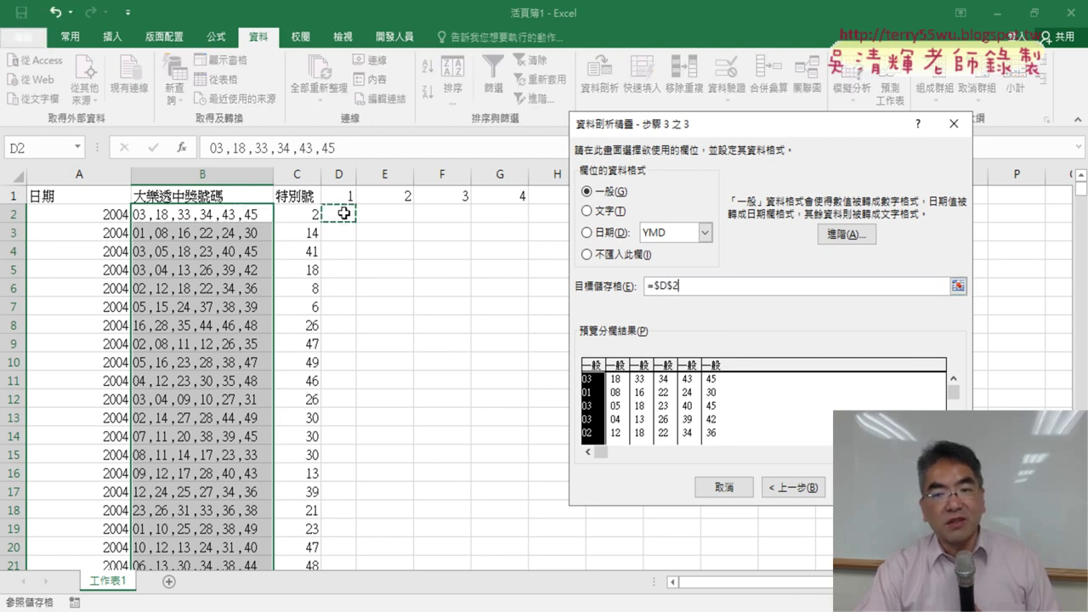
key(Return)
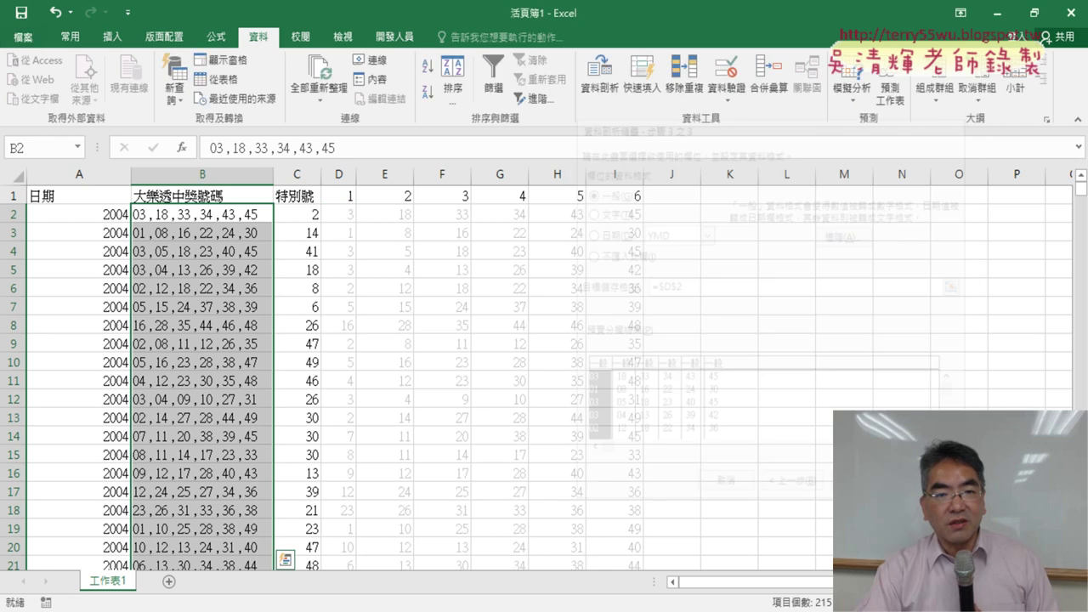
Step: Delete the original comma-separated winning-numbers column B
click(246, 174)
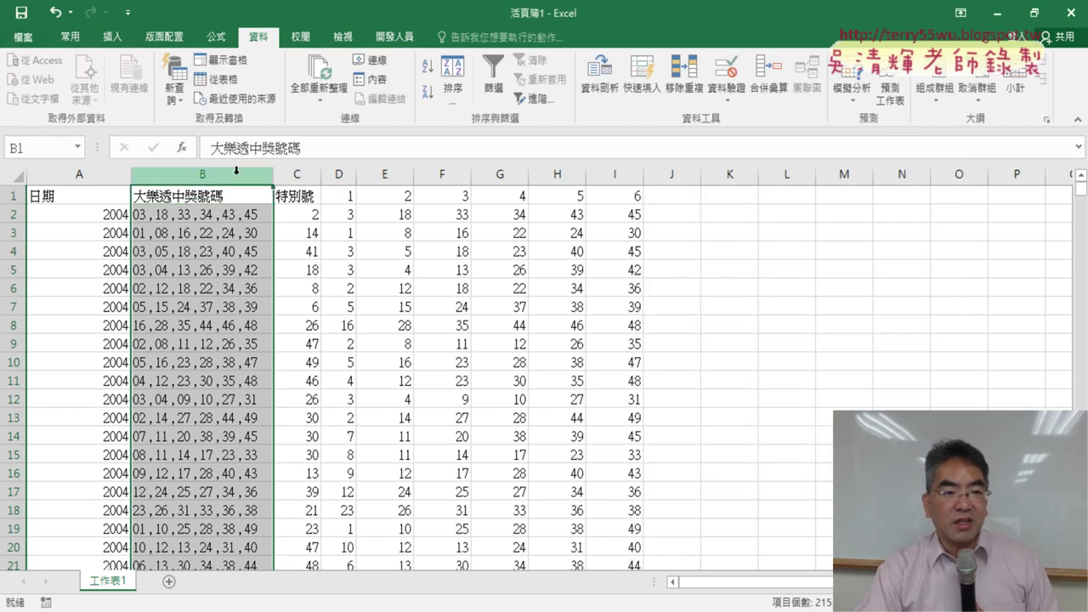
right_click(214, 291)
click(269, 430)
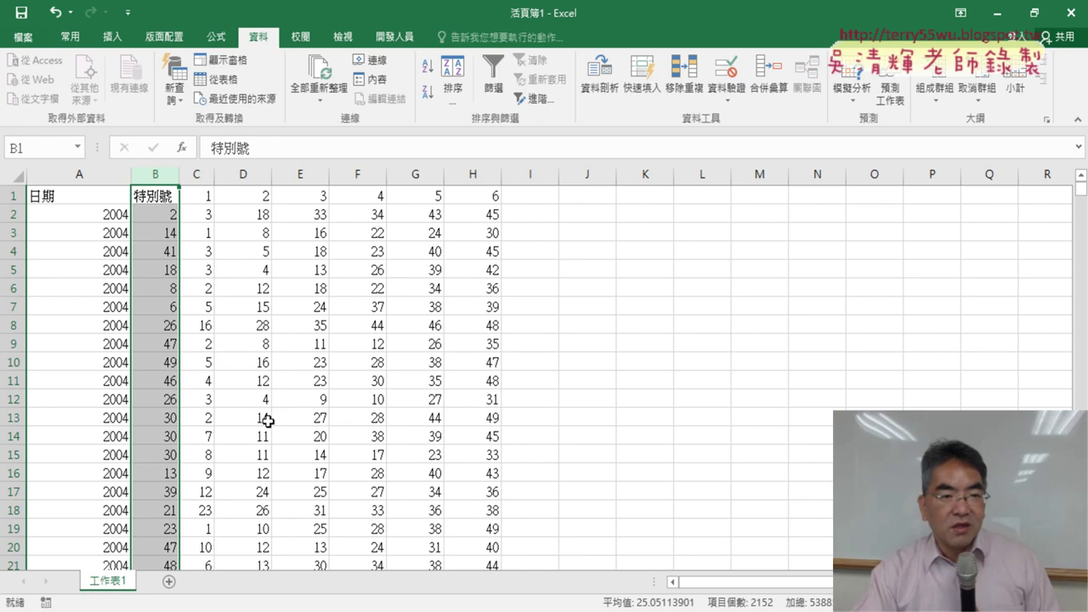
Step: Select B2:H4 to review the special number and split numbers for the first three draws
mouse_move(142, 307)
mouse_down()
mouse_move(169, 196)
mouse_move(464, 214)
mouse_up()
click(169, 196)
click(185, 216)
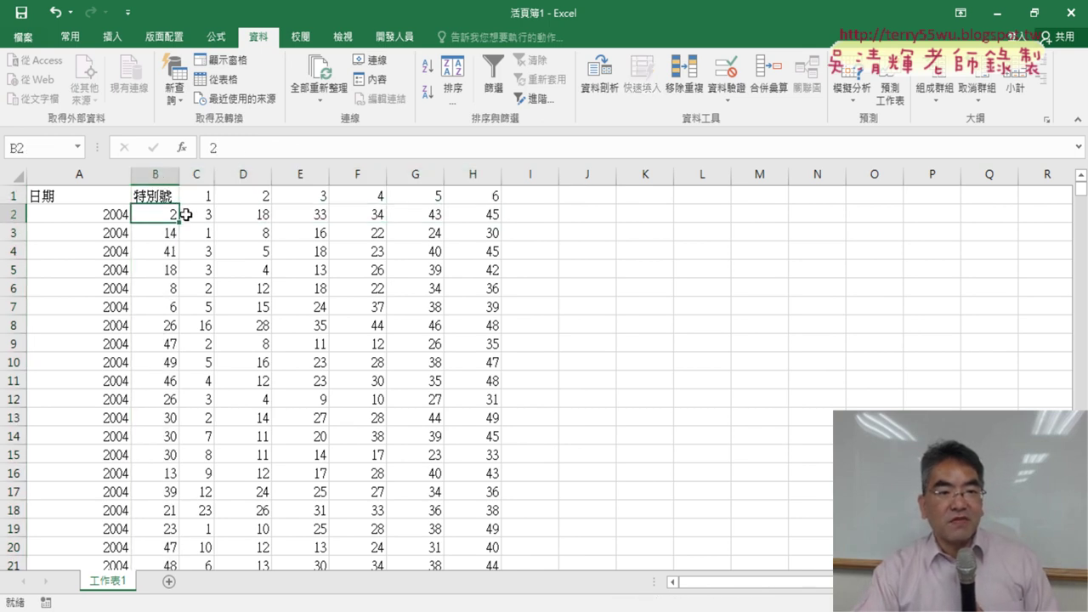
drag(177, 215, 462, 244)
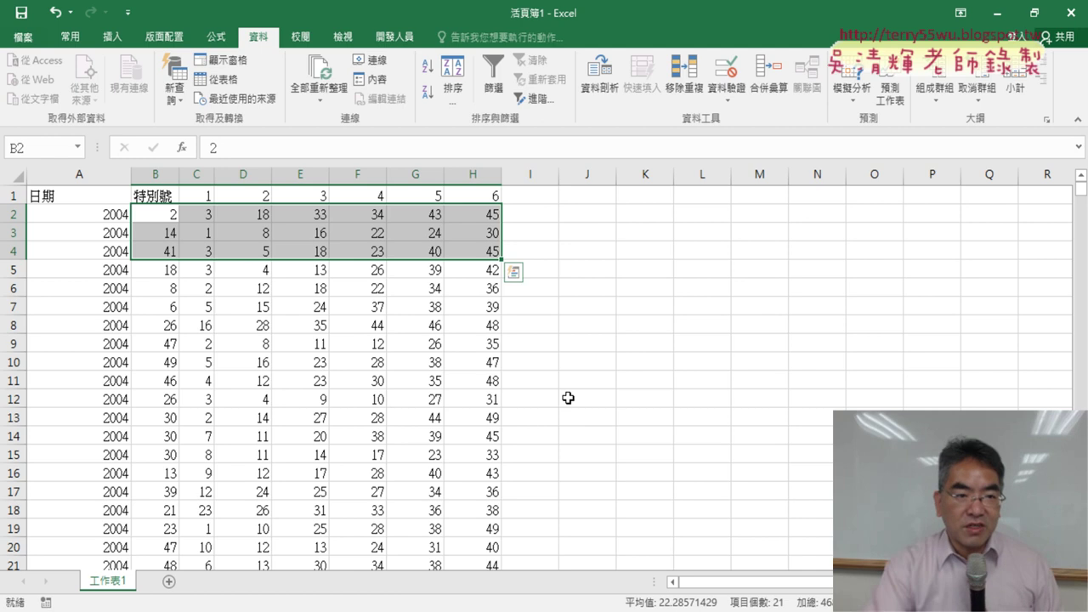
Step: Undo the column deletion, the split into columns and the header changes
key(ctrl+z)
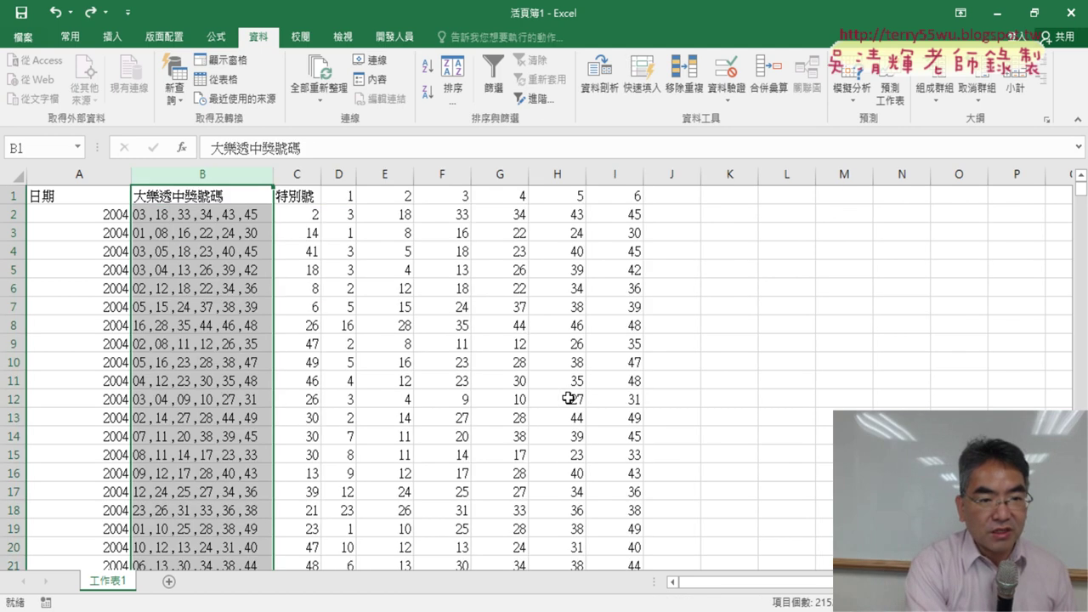
key(ctrl+z)
key(ctrl+z)
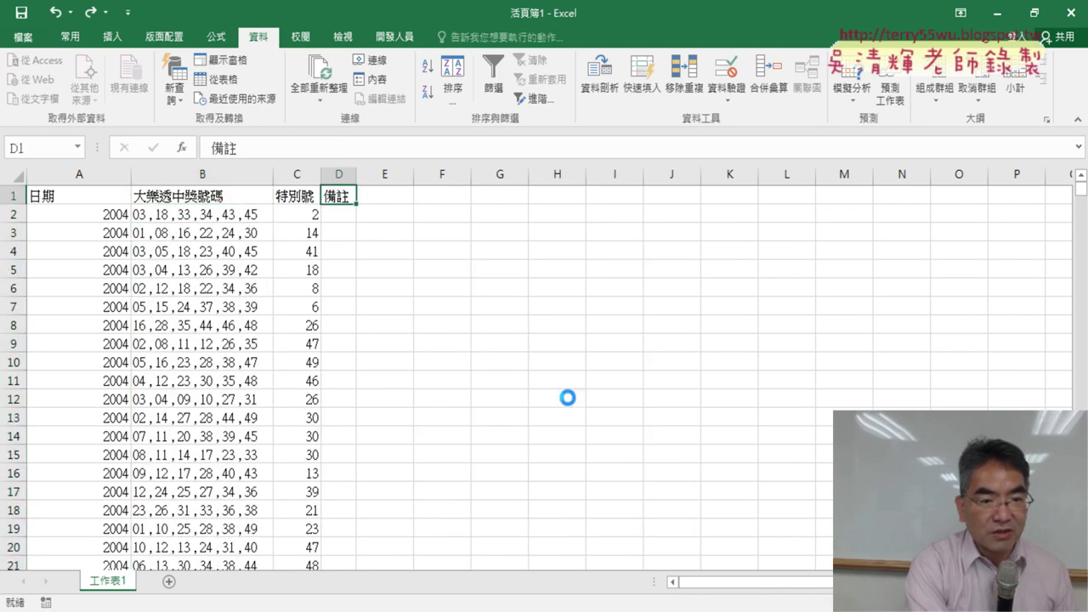
key(ctrl+z)
key(ctrl+z)
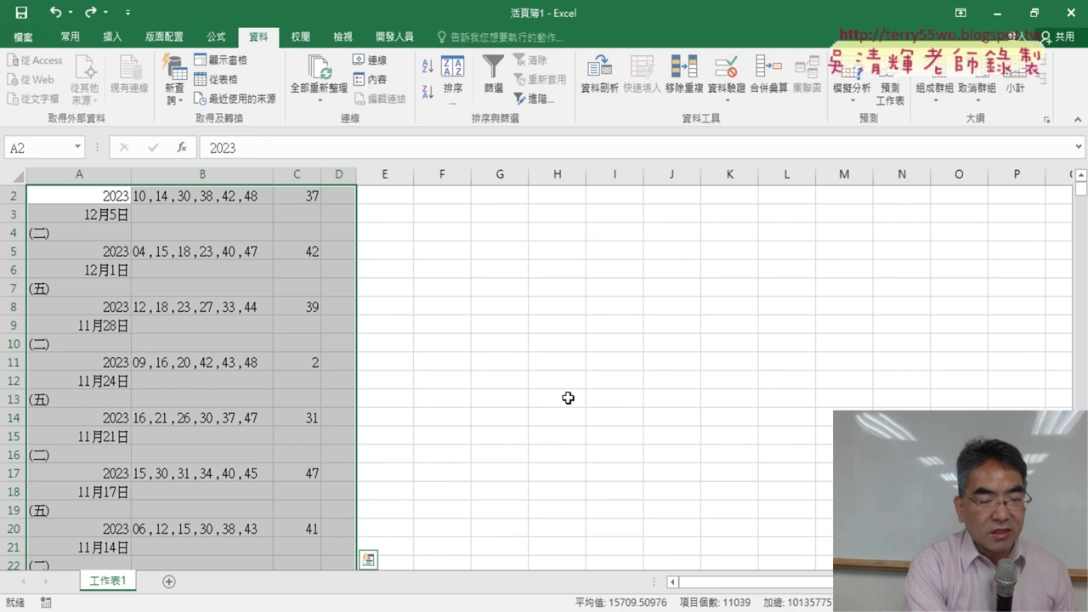
Step: Sort the draws A to Z by the 日期 column so 2004 comes first
scroll(166, 267, up, 1)
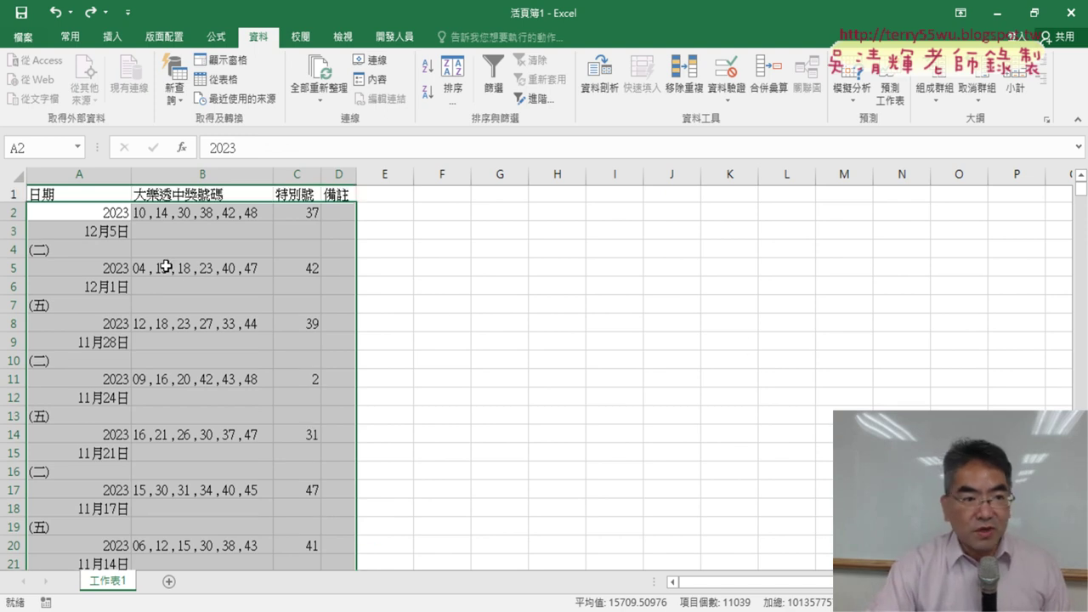
click(100, 194)
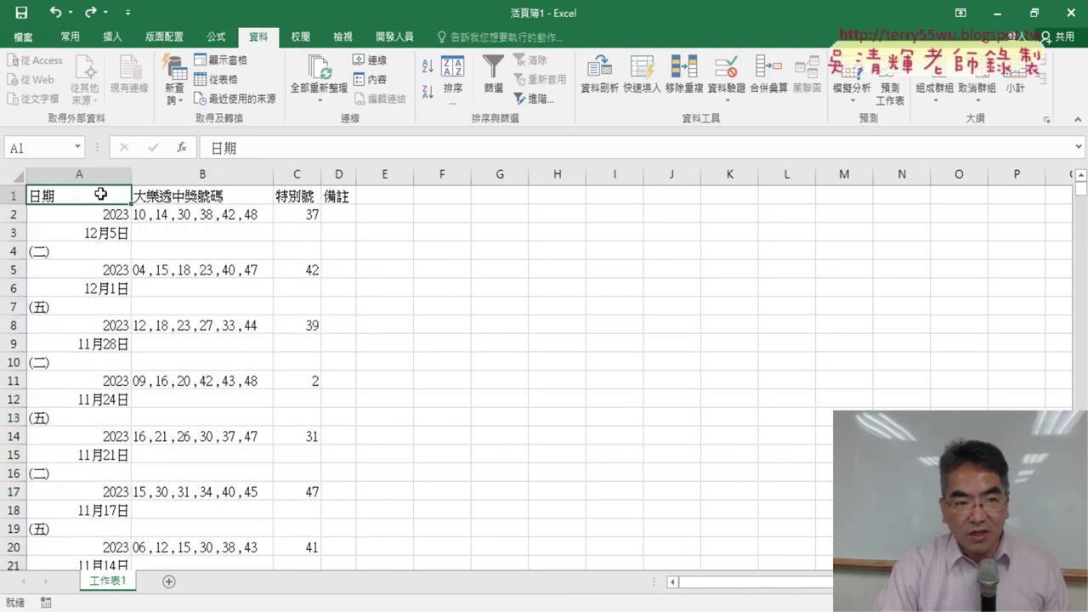
click(428, 73)
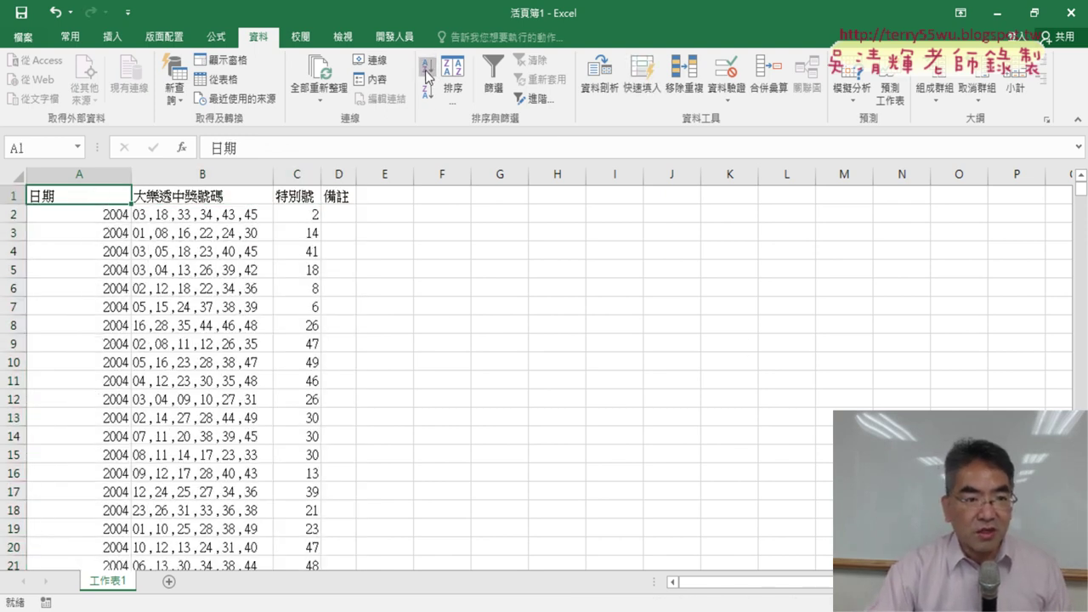
Step: Jump to empty cell B2153 below the last draw and show the Developer (開發人員) tab
click(210, 196)
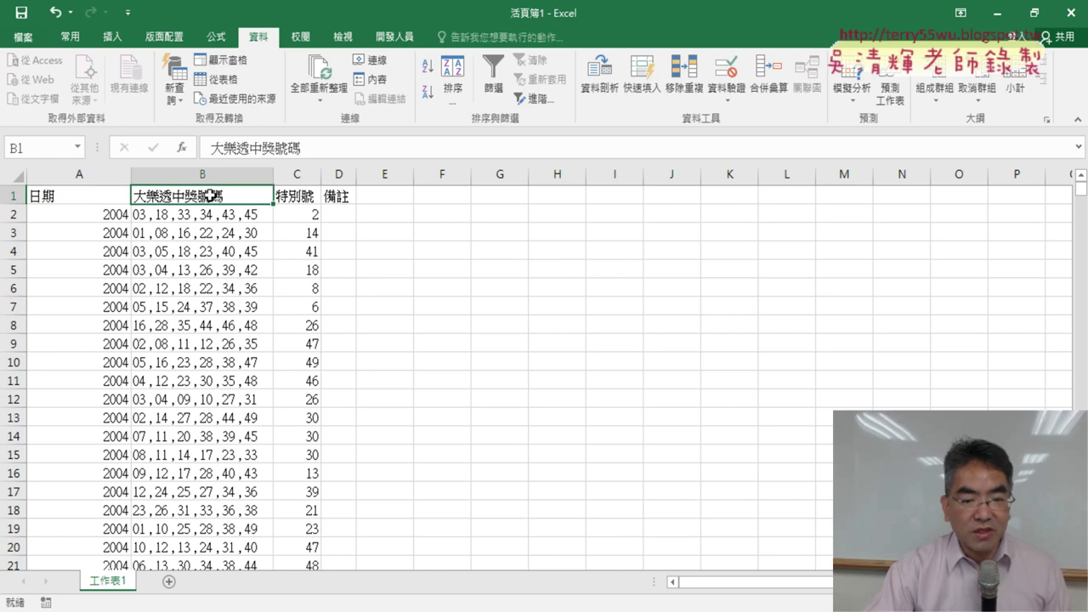
key(ctrl+Down)
key(Down)
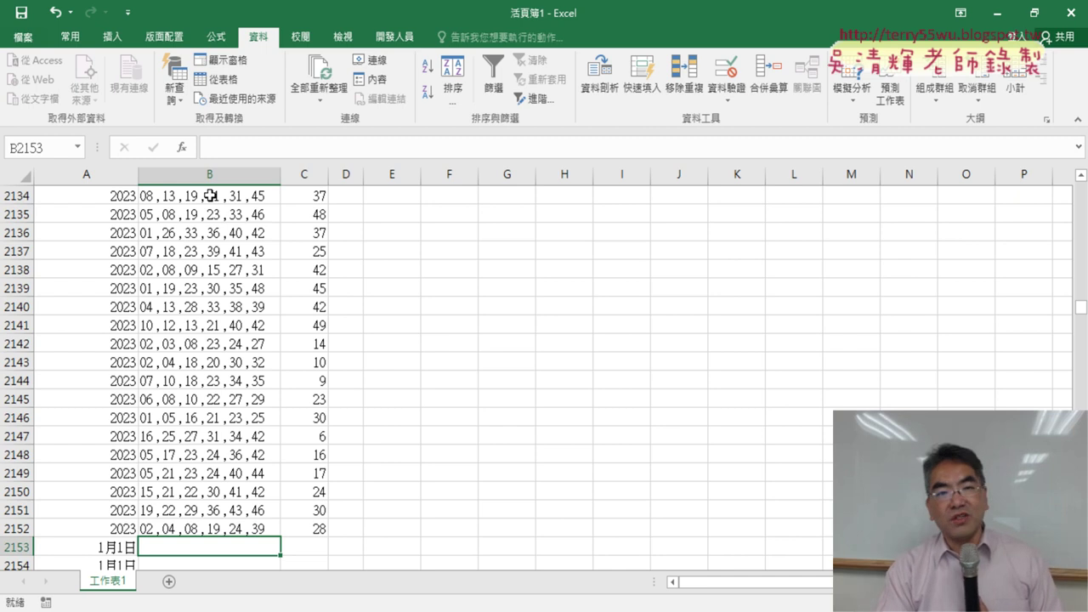
click(395, 37)
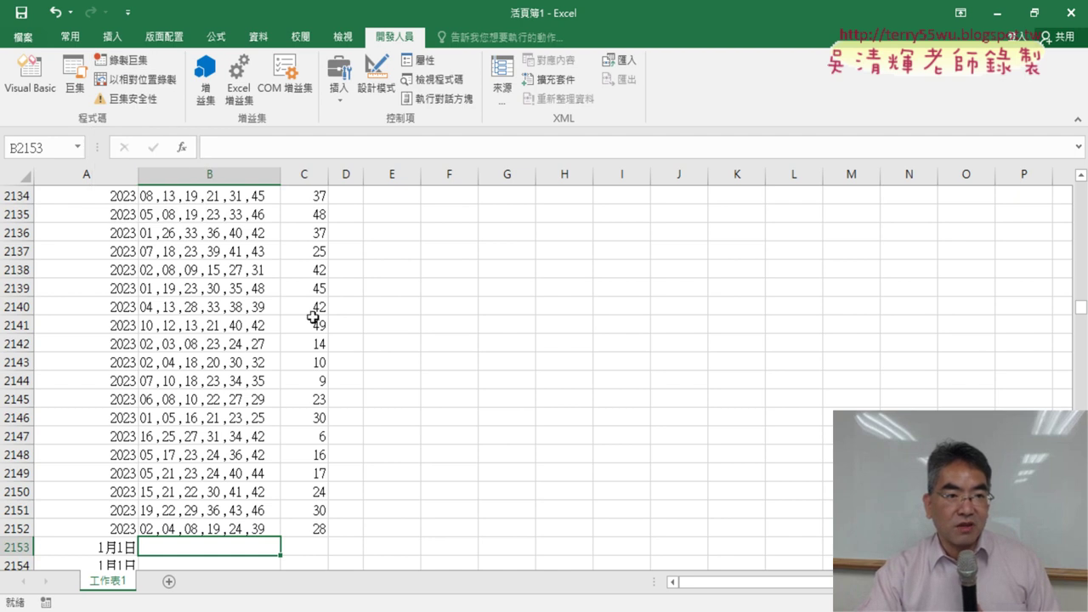
Step: Scroll back to the top of the sheet and select the 日期 header cell A1
drag(1082, 307, 1030, 187)
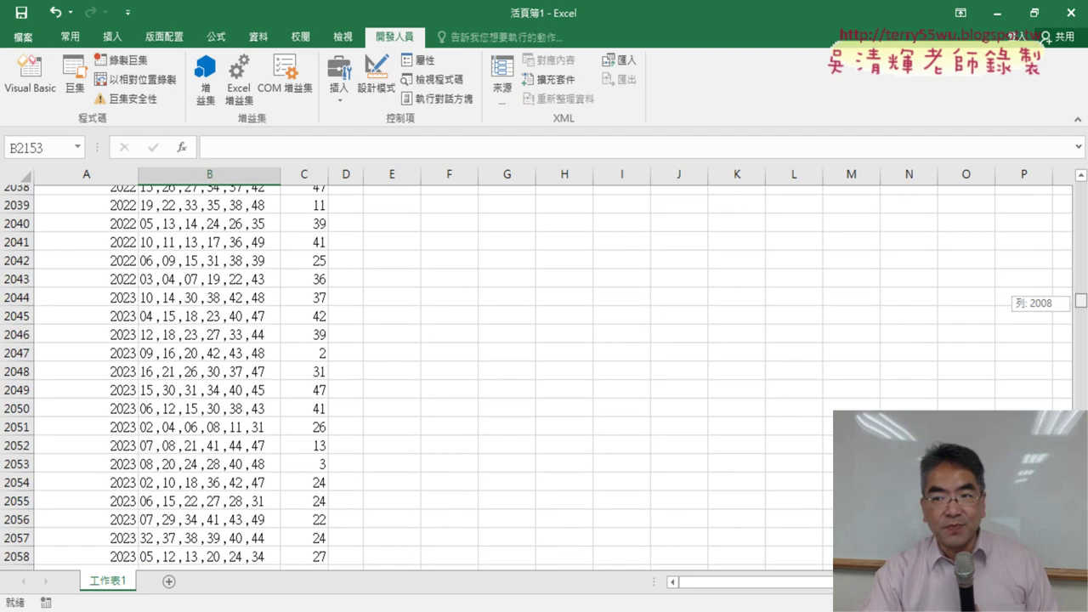
click(80, 199)
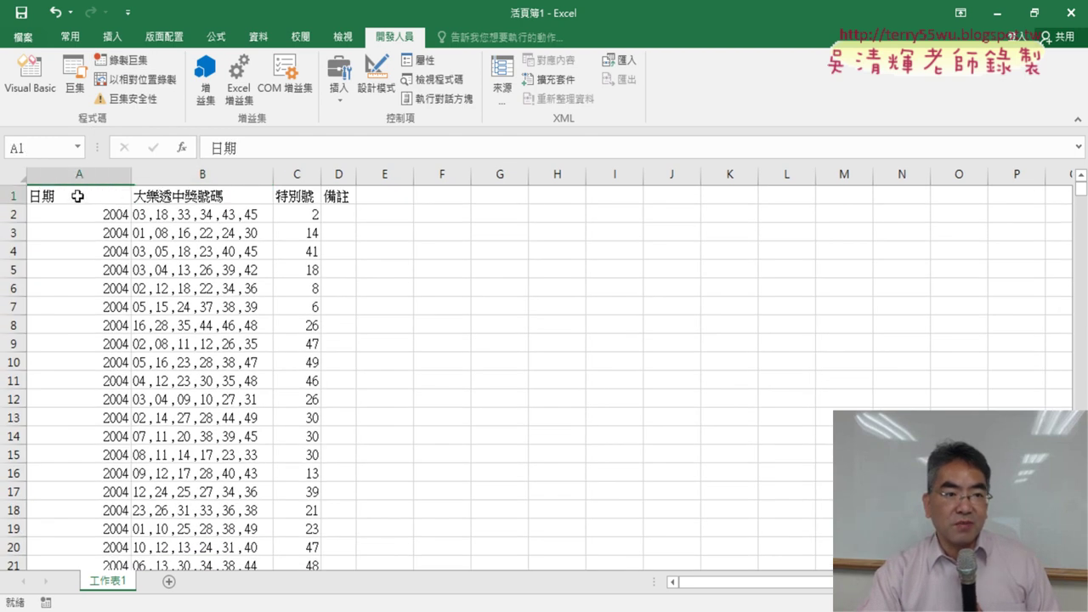